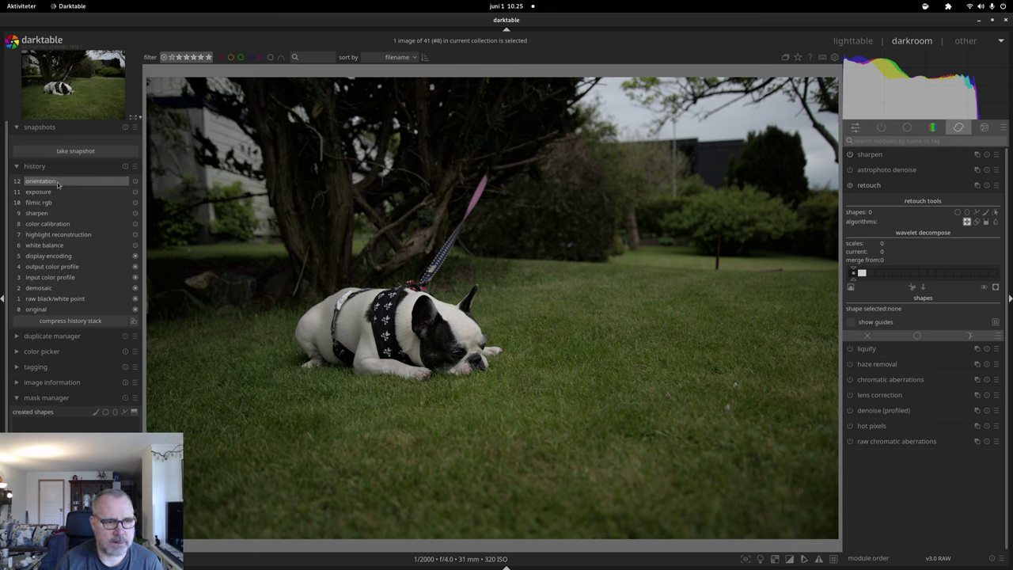
Crop the photo to a 2:1 frame of about 6500 × 3260 px, keeping the dog in the frame's left half.
left_click(907, 127)
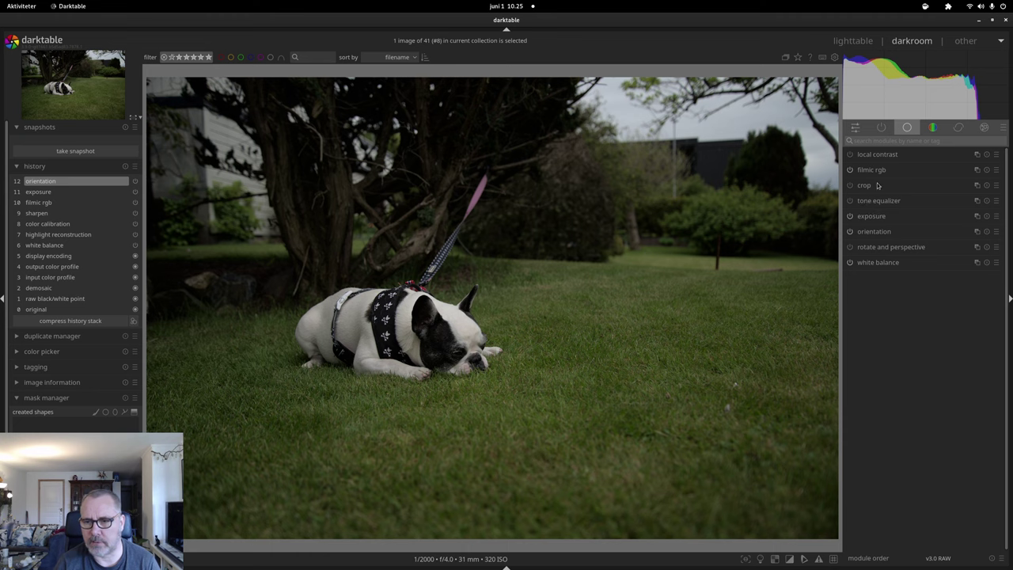
left_click(877, 185)
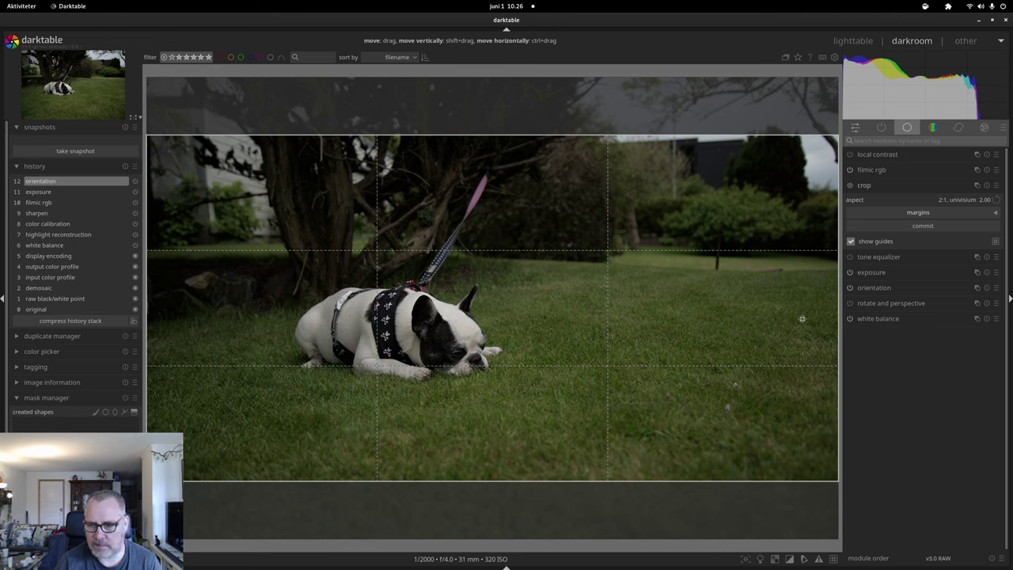
left_click_drag(832, 316, 768, 309)
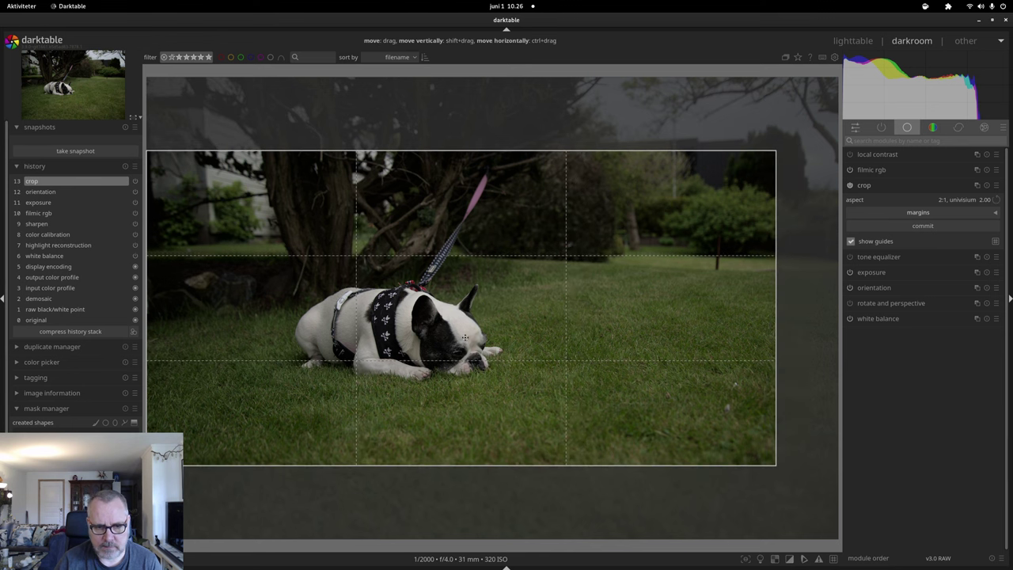
left_click_drag(476, 339, 579, 330)
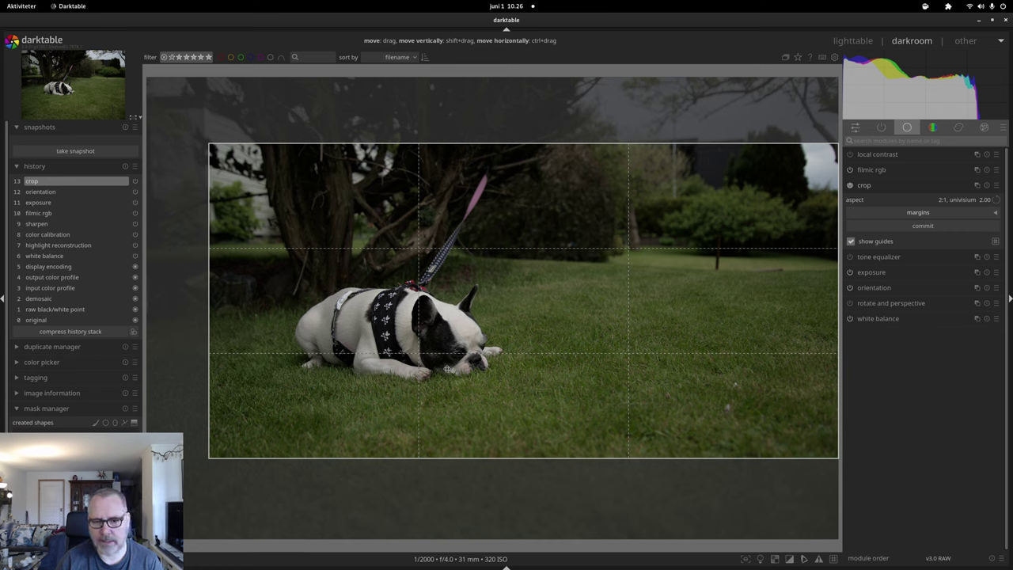
left_click_drag(510, 384, 461, 384)
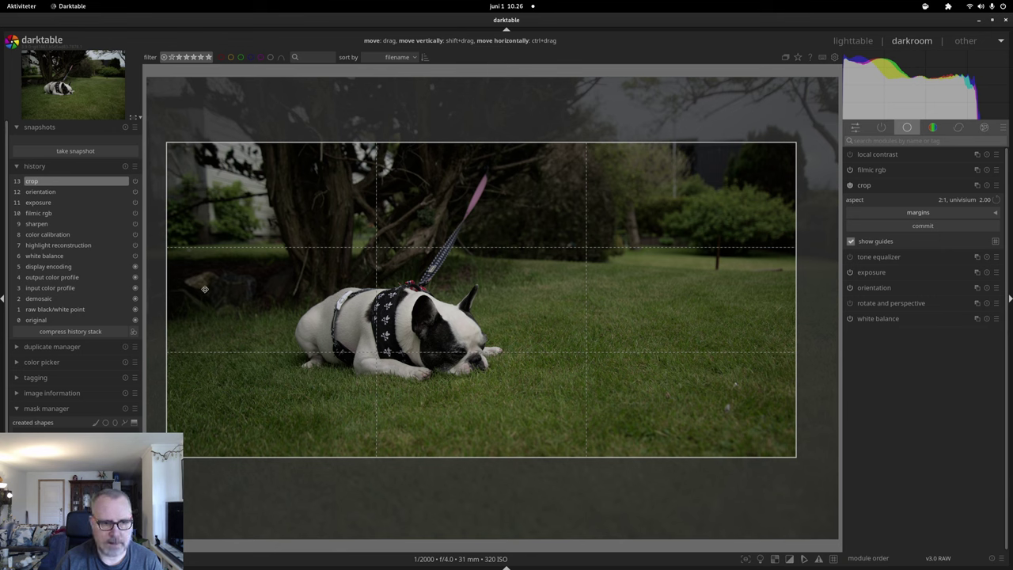
left_click_drag(181, 300, 199, 304)
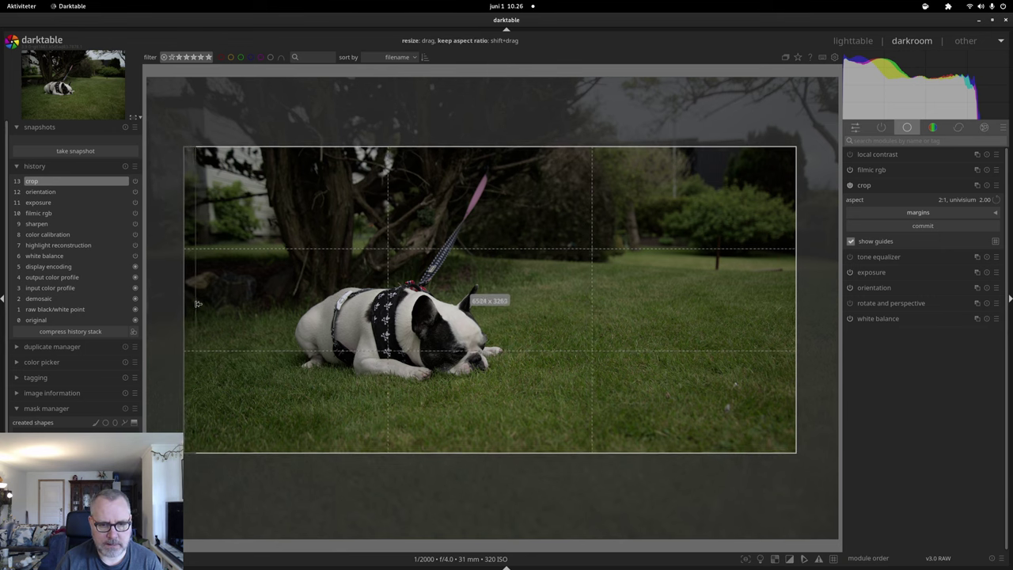
mouse_move(293, 324)
left_mouse_down()
mouse_move(276, 322)
mouse_move(290, 326)
left_mouse_up()
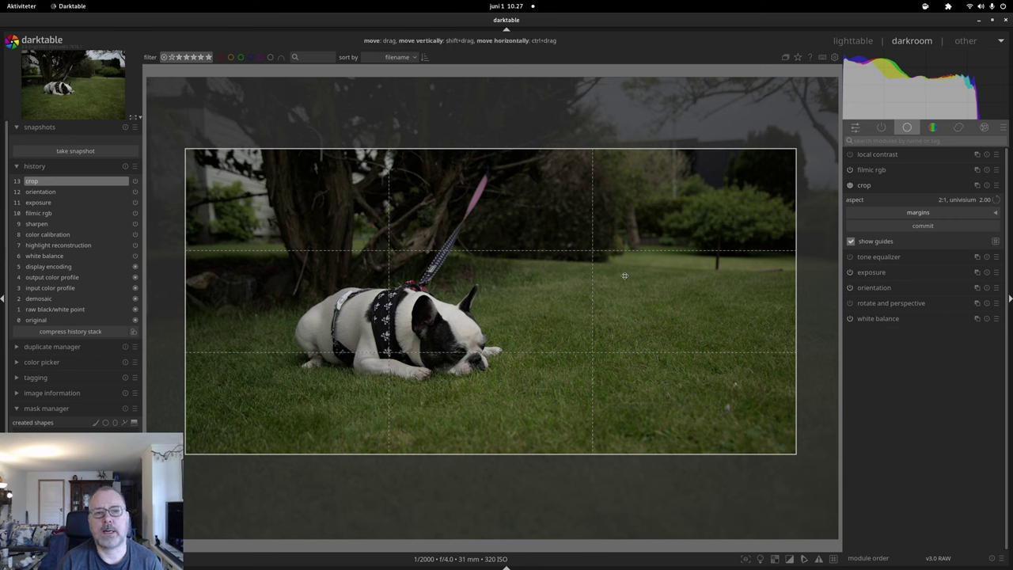
left_click(890, 186)
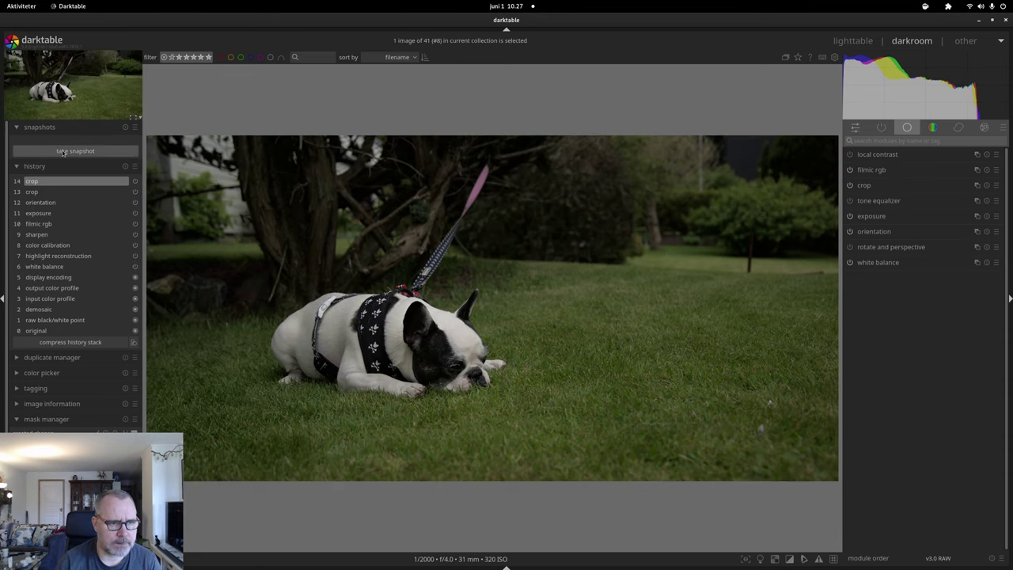
In filmic rgb, set the white relative exposure to 2.76 EV and the black relative exposure to -10.15 EV.
left_click(2, 298)
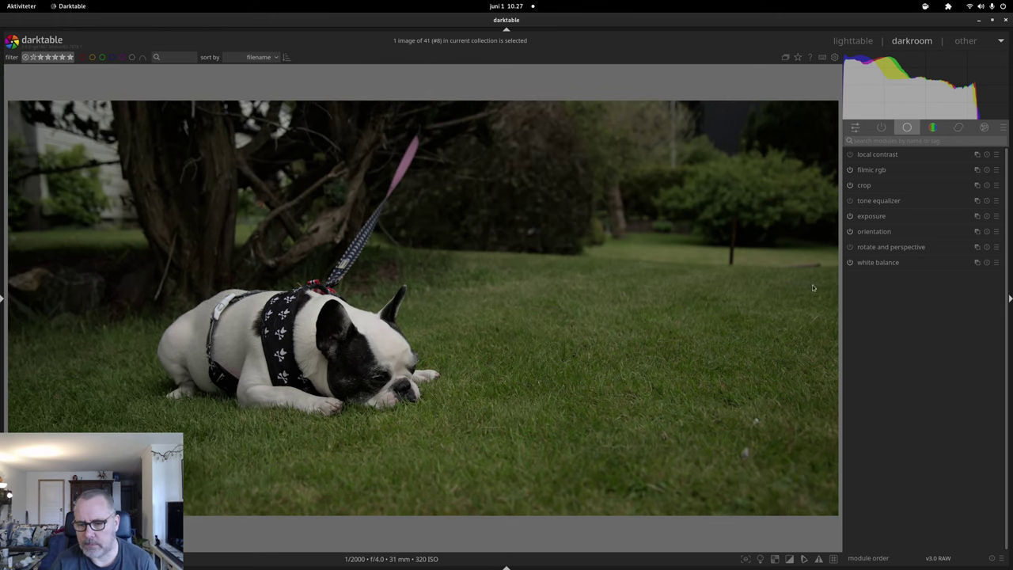
left_click(882, 169)
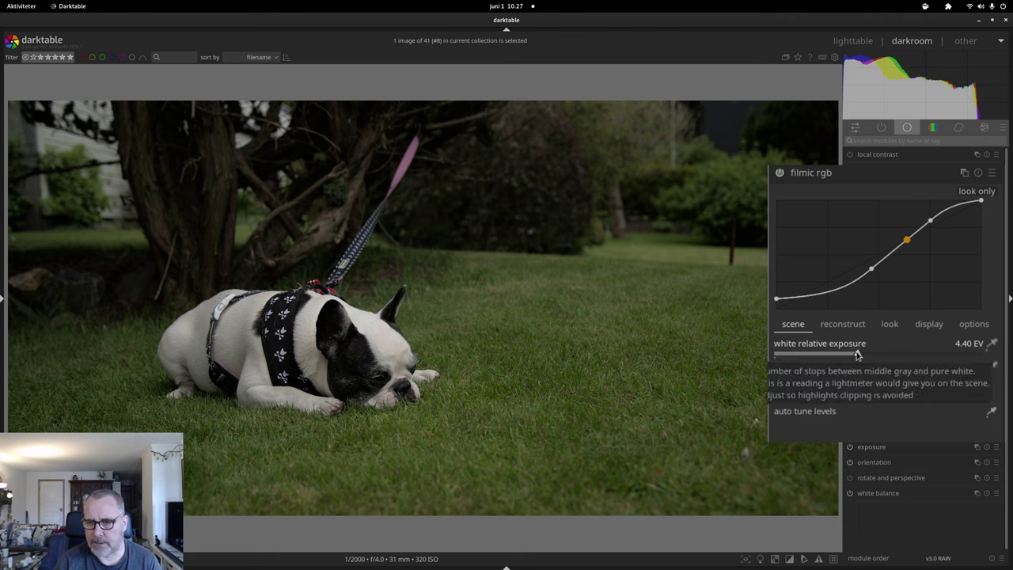
left_click_drag(859, 355, 800, 354)
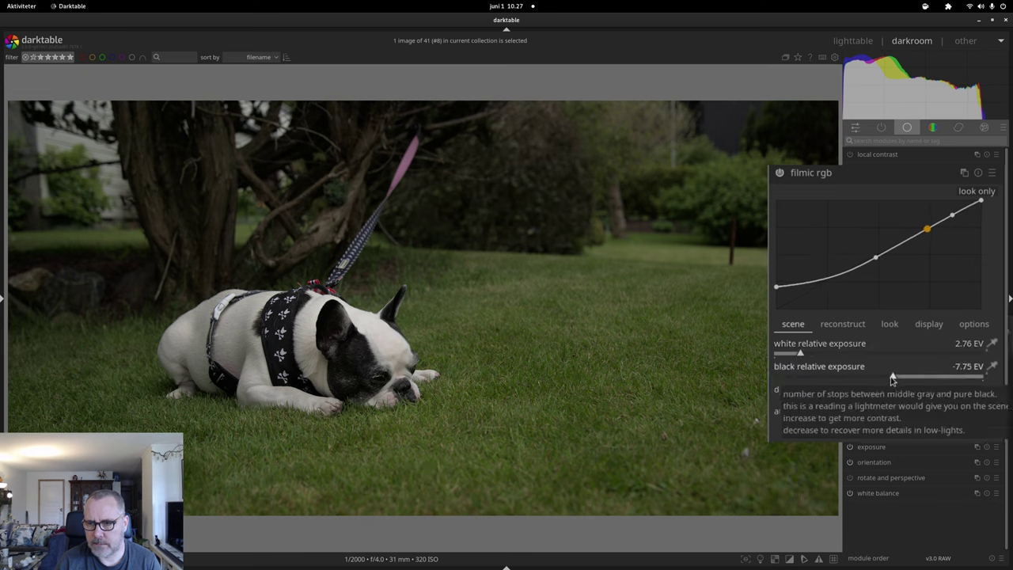
left_click_drag(894, 377, 847, 384)
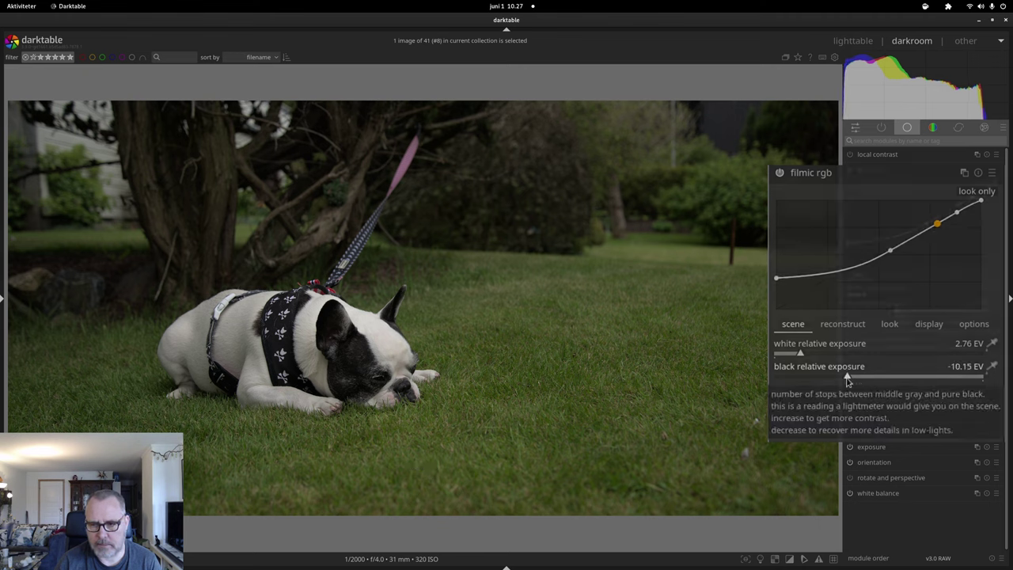
left_click(920, 172)
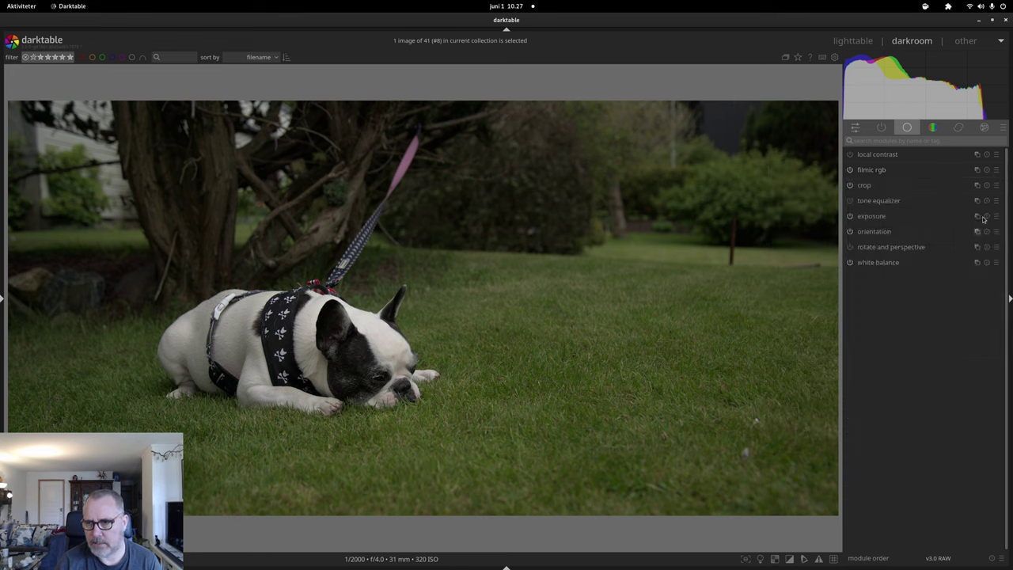
Add a second instance of the exposure module and set its exposure to +0.763 EV.
left_click(897, 216)
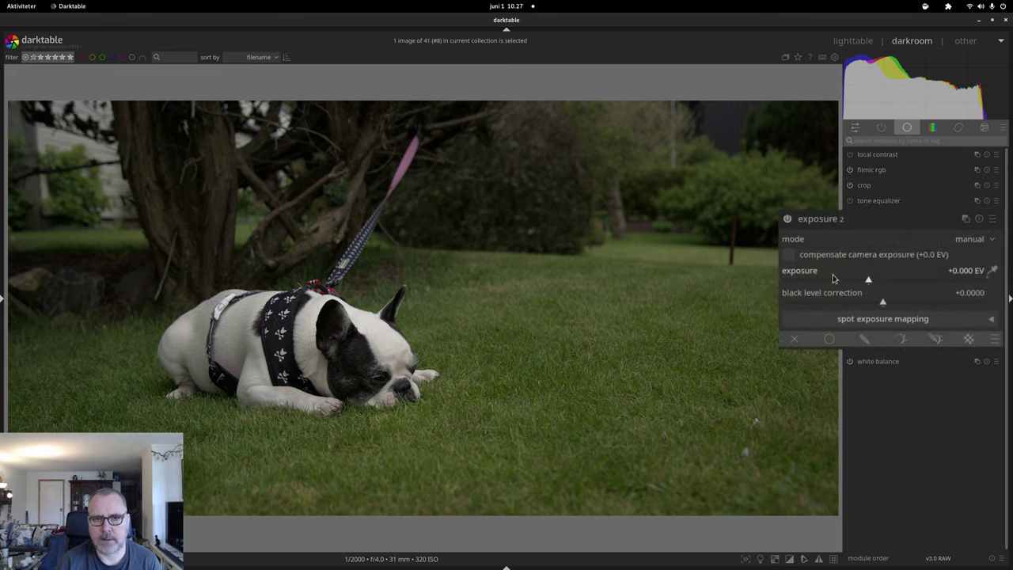
left_click_drag(871, 281, 885, 281)
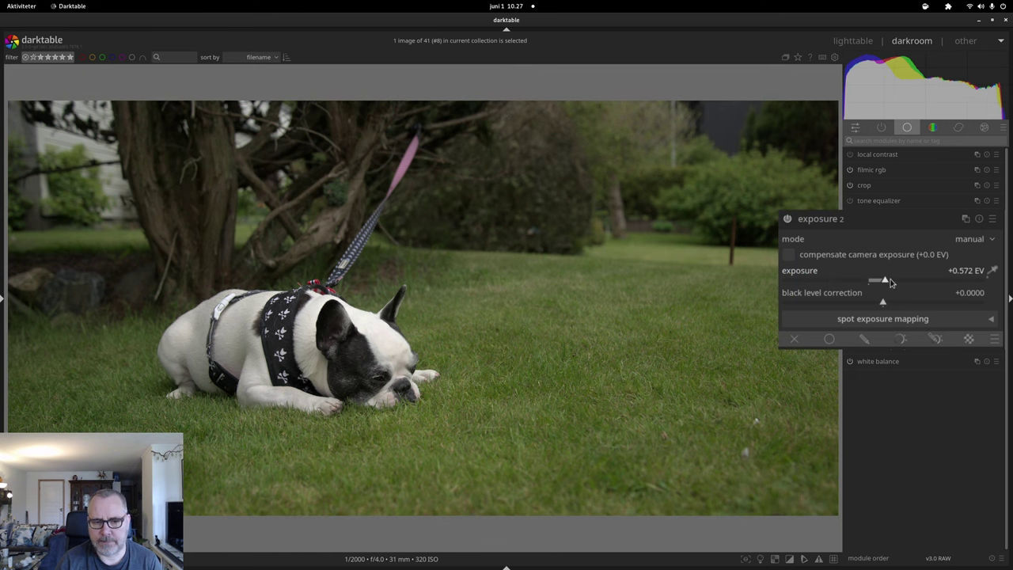
mouse_move(982, 116)
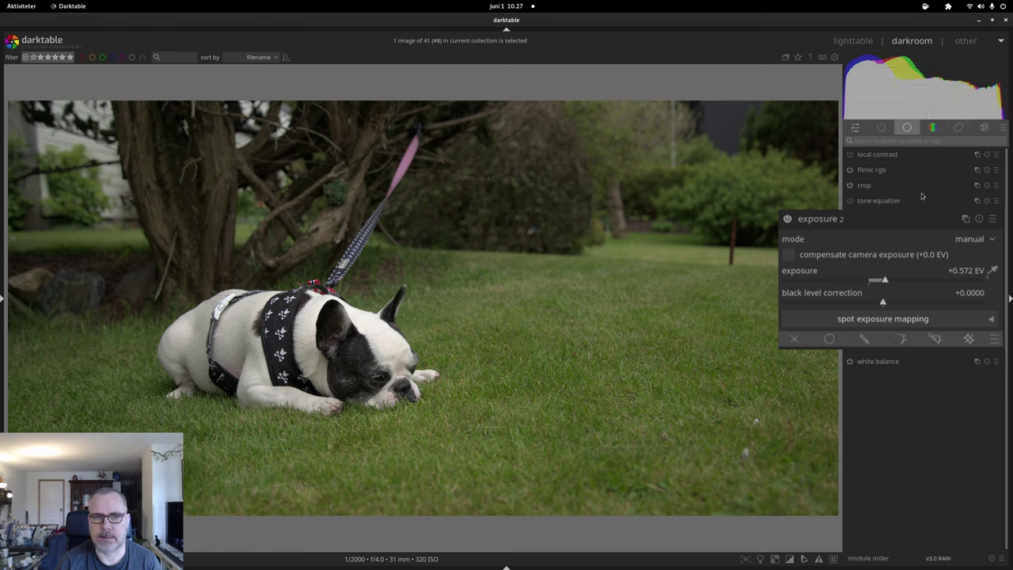
left_click_drag(885, 281, 890, 281)
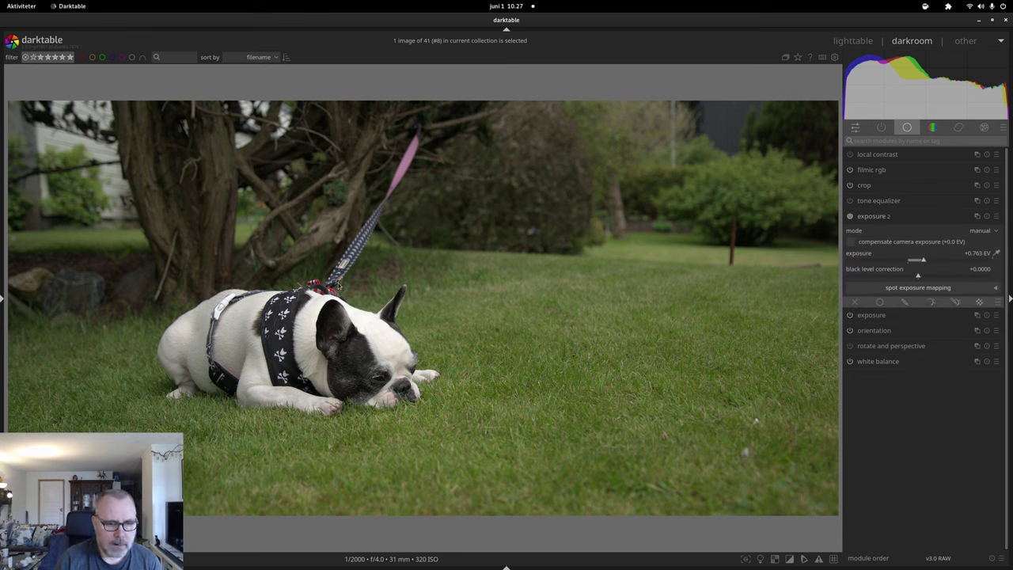
left_click(917, 219)
Apply the clarity preset to the local contrast module.
left_click(997, 155)
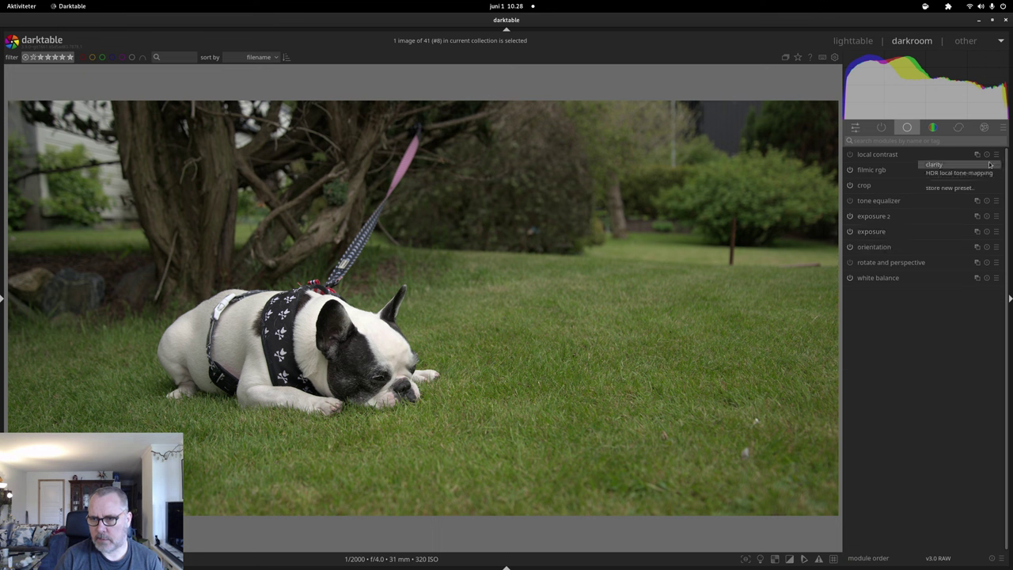
left_click(962, 166)
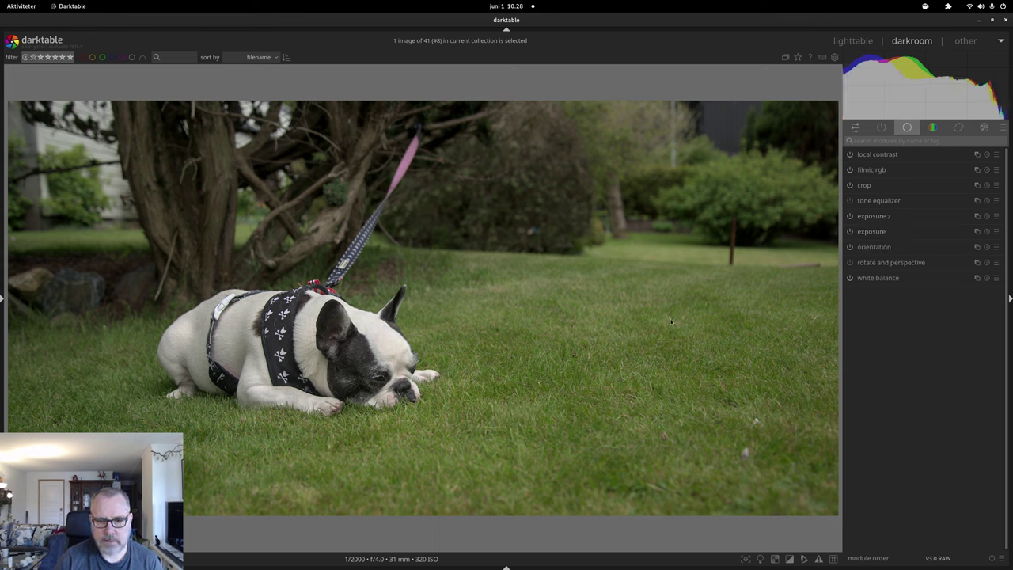
Enable denoise (profiled), lens correction, chromatic aberrations and haze removal for the photo.
left_click(959, 128)
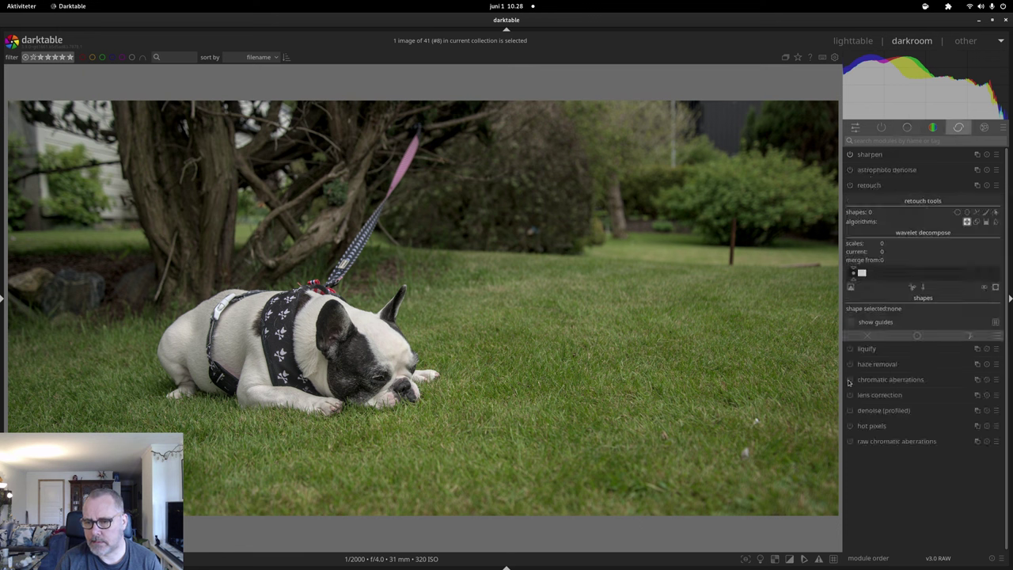
left_click(850, 412)
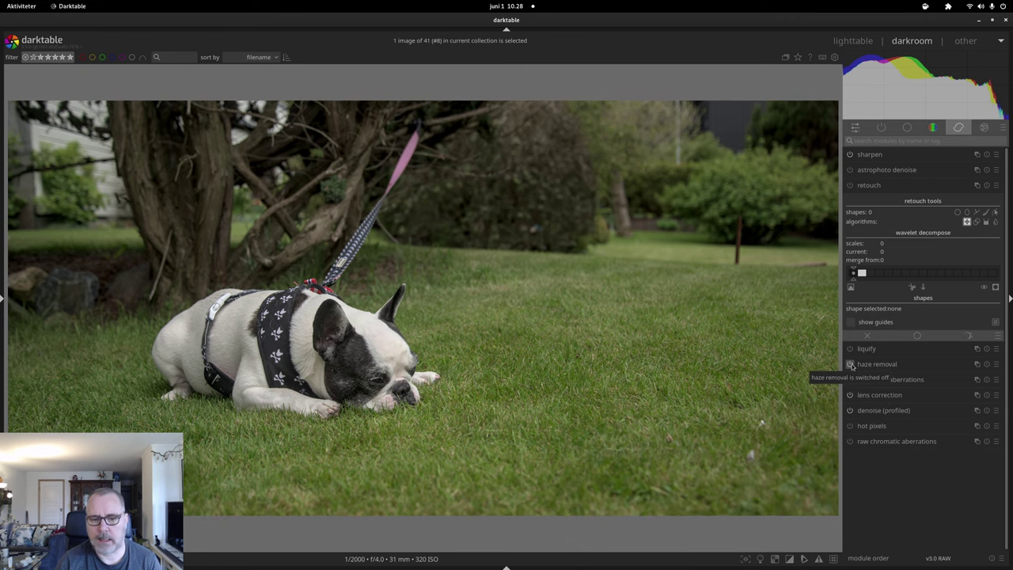
left_click(850, 364)
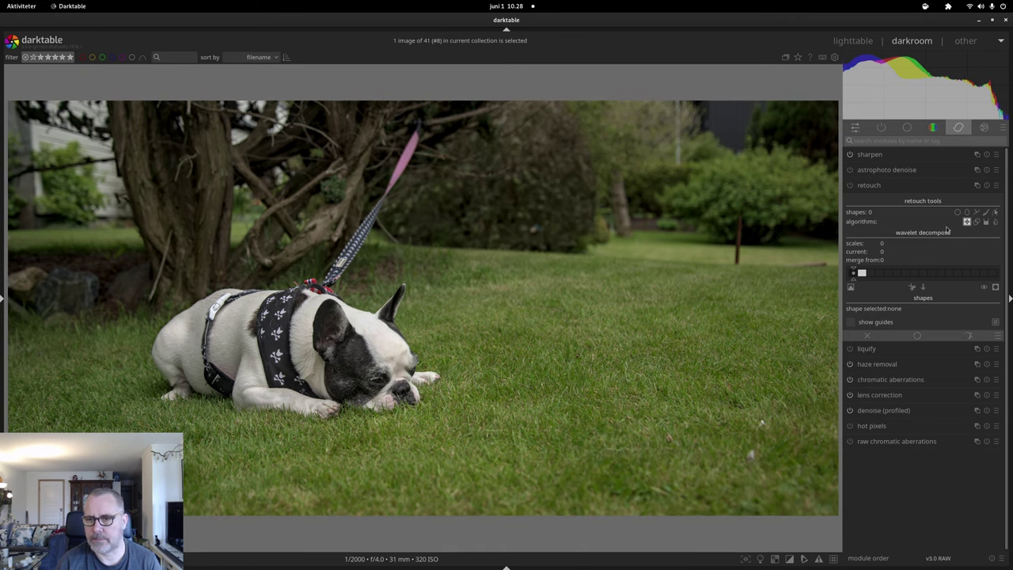
Raise the exposure of the second exposure instance to +1.216 EV.
left_click(907, 128)
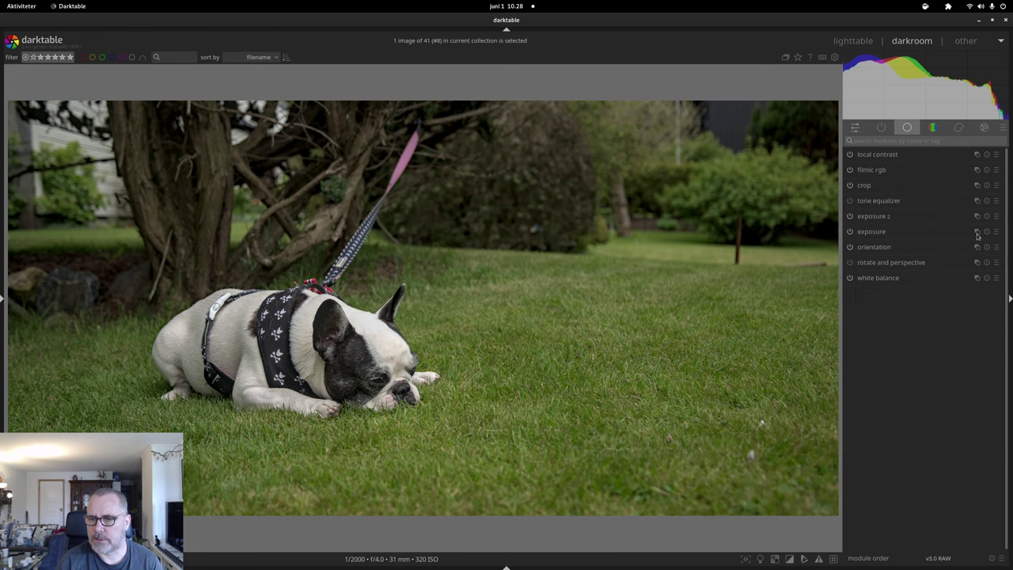
left_click(930, 216)
left_click(930, 261)
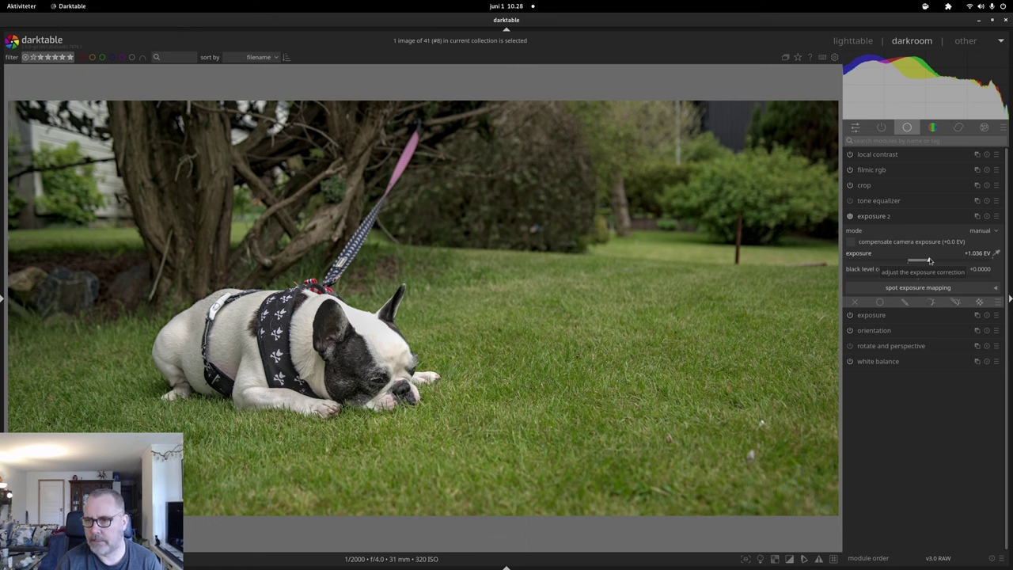
left_click_drag(931, 261, 933, 261)
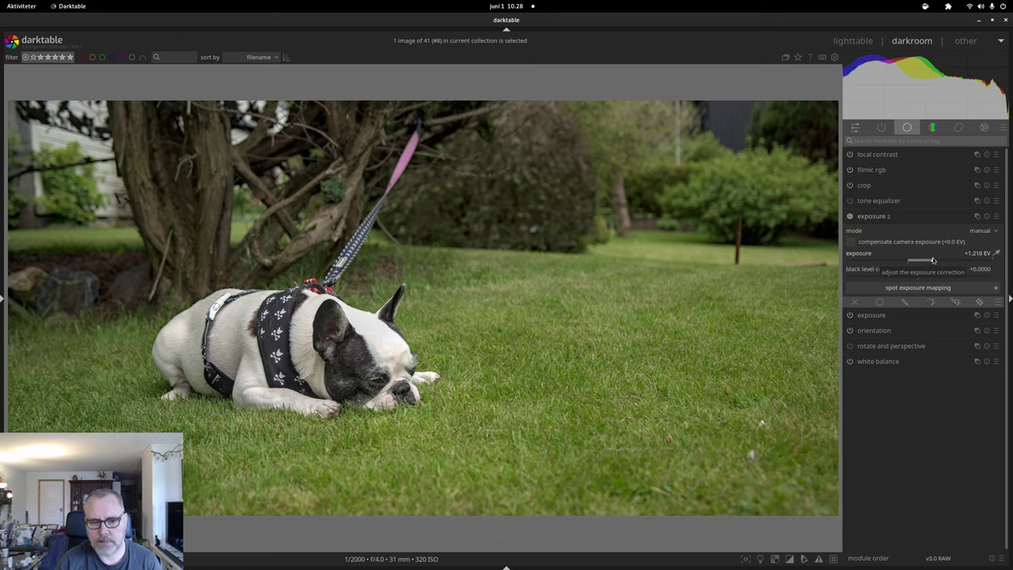
left_click(915, 218)
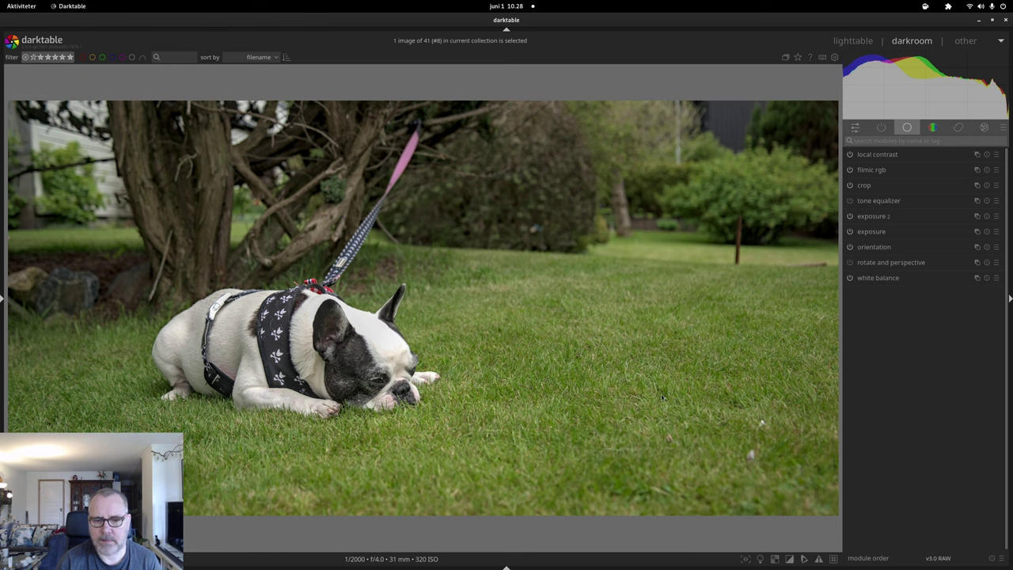
Examine the tone equalizer's masking settings, showing its exposure mask over the photo and hiding it again.
left_click(889, 204)
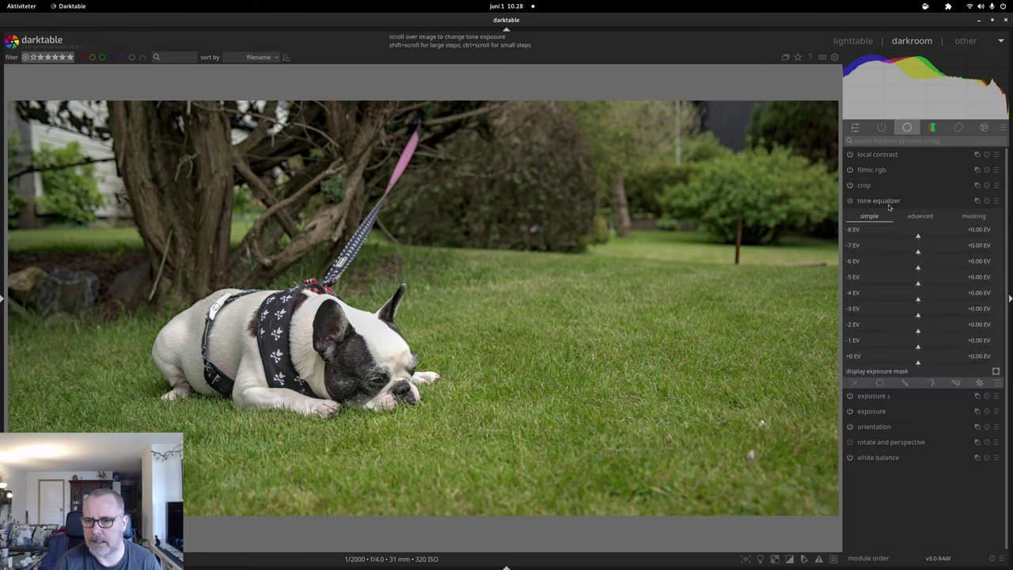
right_click(880, 204)
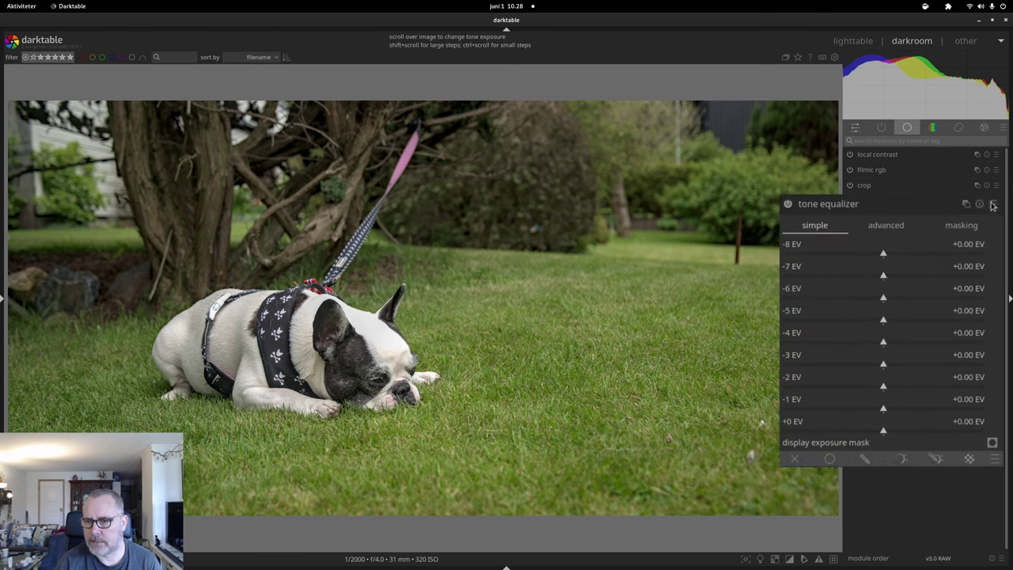
left_click(967, 228)
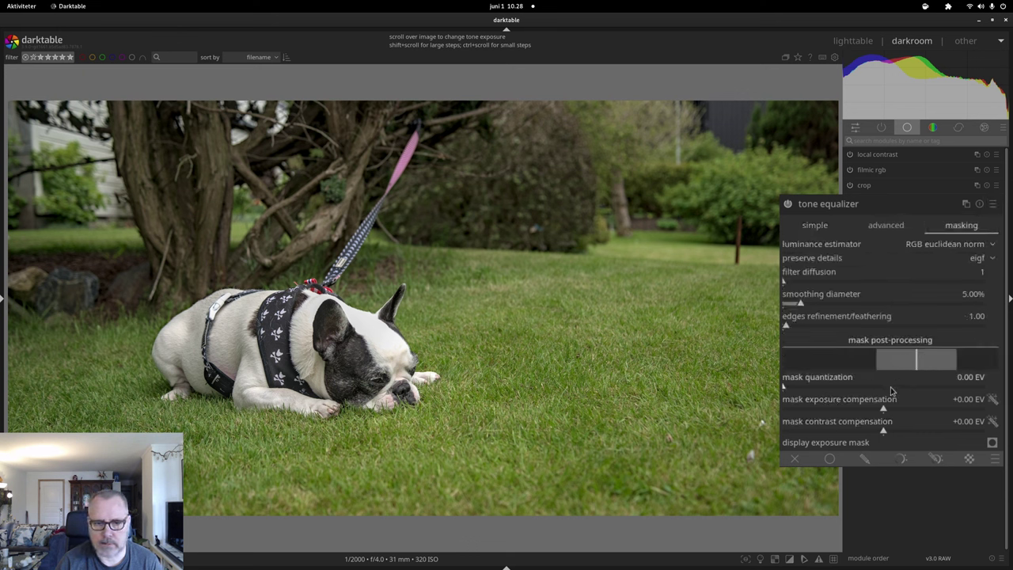
left_click(993, 443)
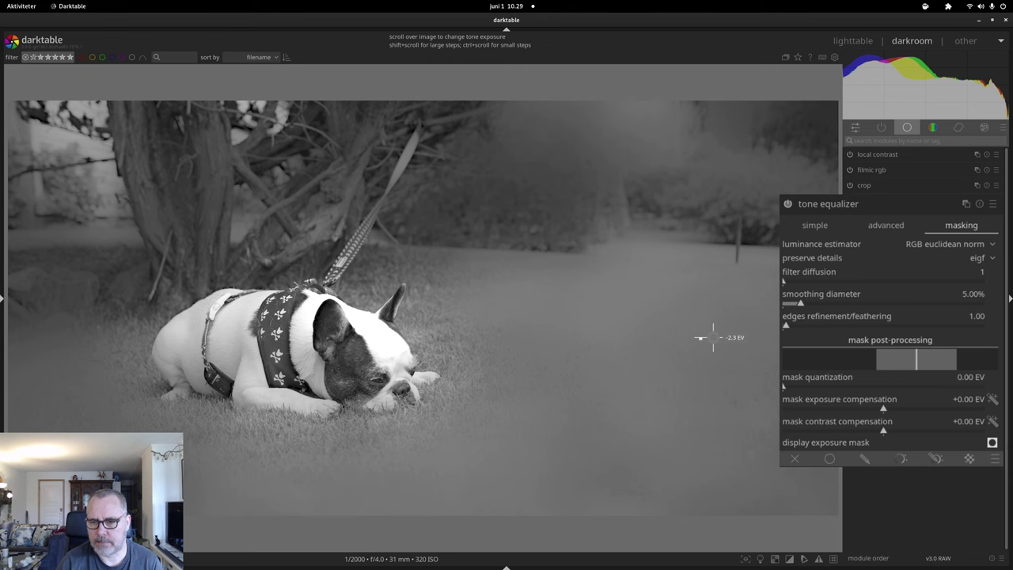
left_click(993, 443)
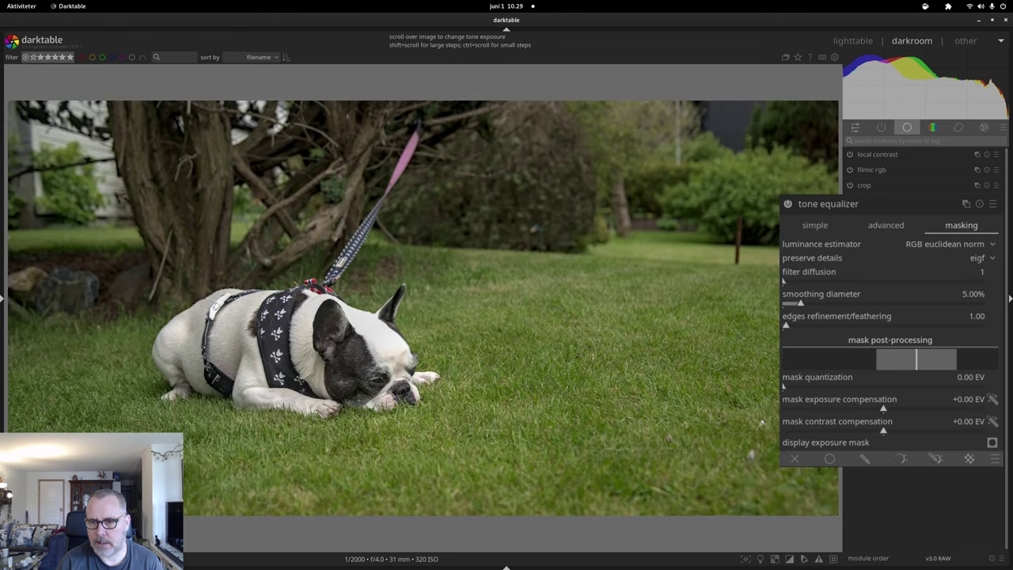
left_click_drag(799, 196, 852, 202)
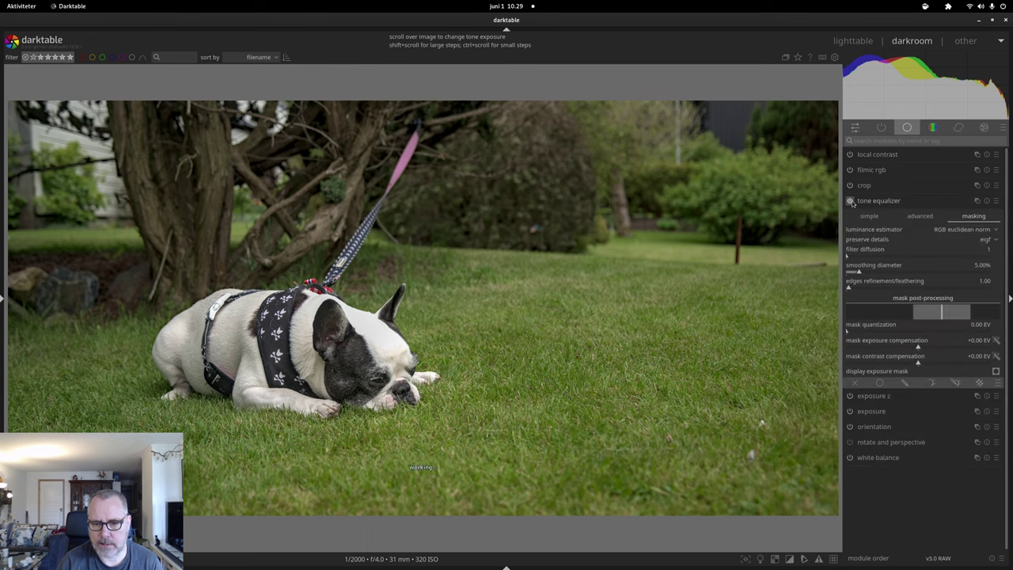
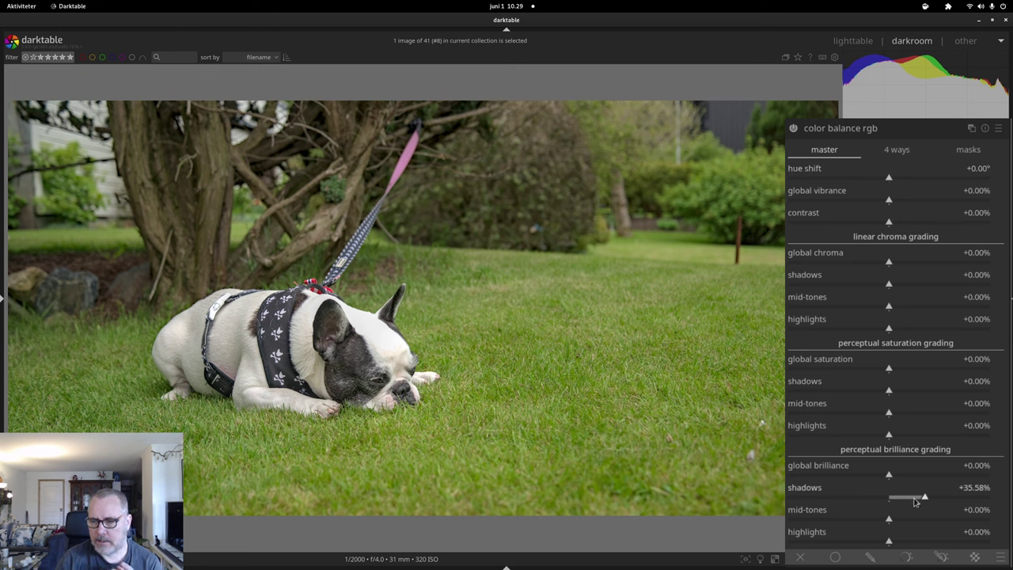
Set the shadows of the perceptual brilliance grading in color balance rgb to +48.13%.
left_click_drag(934, 499, 1010, 494)
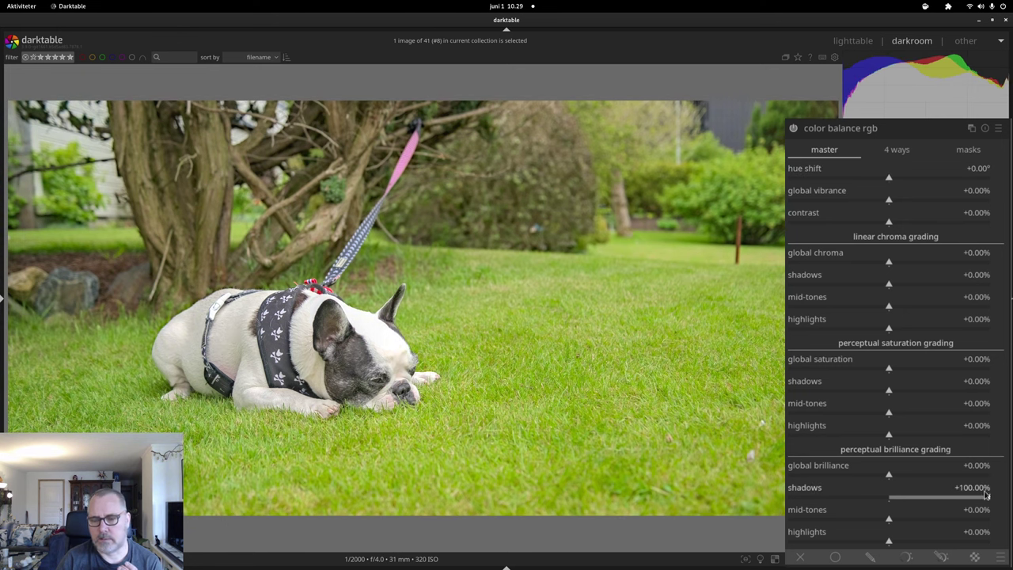
left_click(934, 501)
left_click_drag(934, 502, 939, 499)
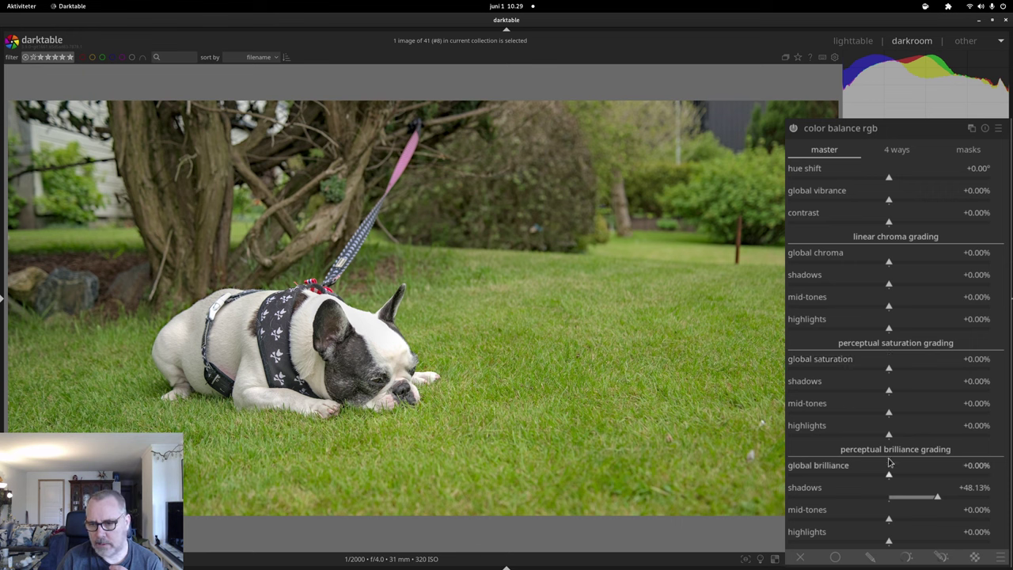
Set the perceptual brilliance mid-tones to -9.51% and the highlights to -16.13%, checking the photo up close for clipped areas.
left_click(890, 521)
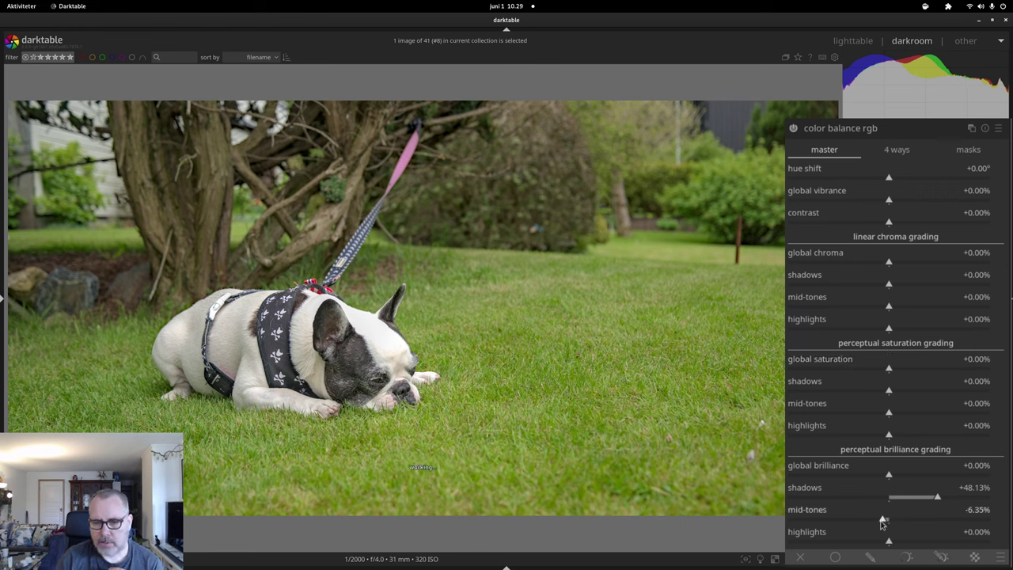
left_click_drag(895, 523, 884, 549)
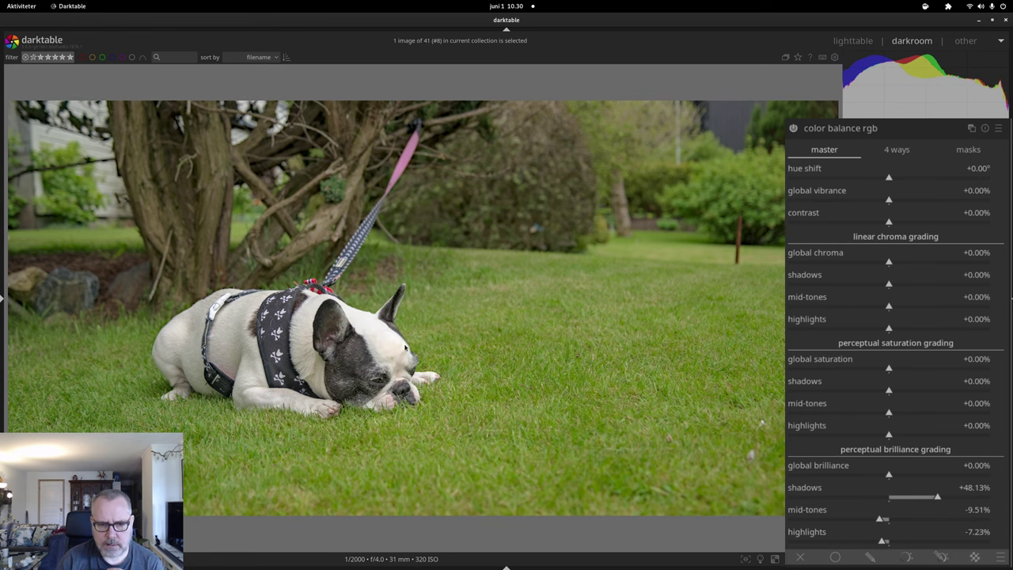
scroll(392, 354, "up", 4)
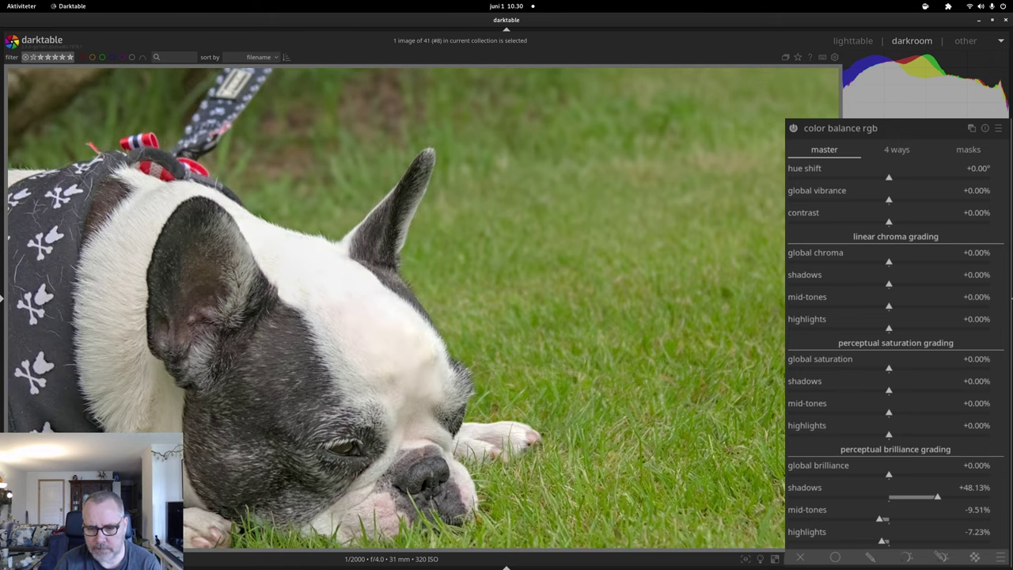
key("o")
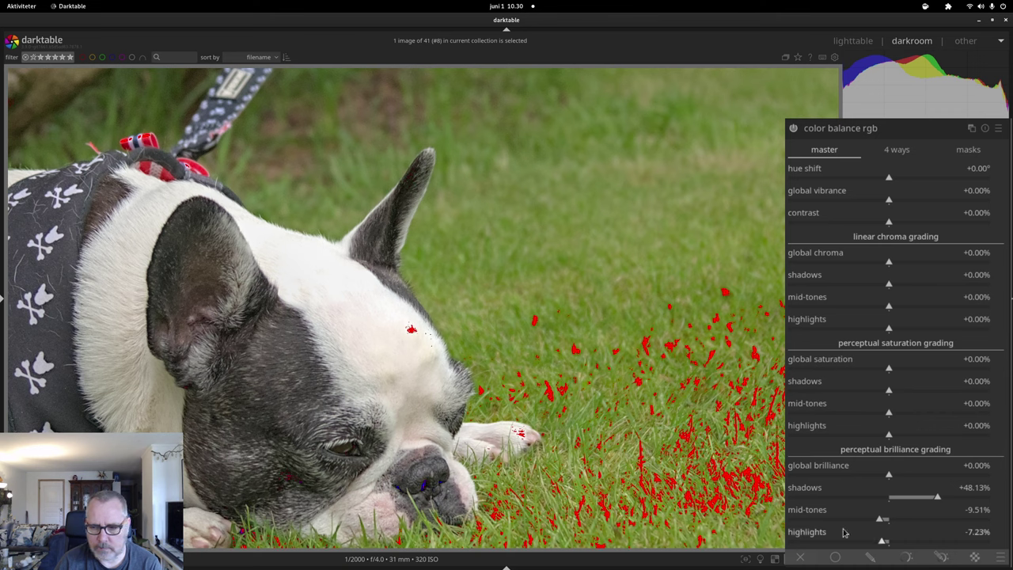
left_click_drag(882, 545, 873, 544)
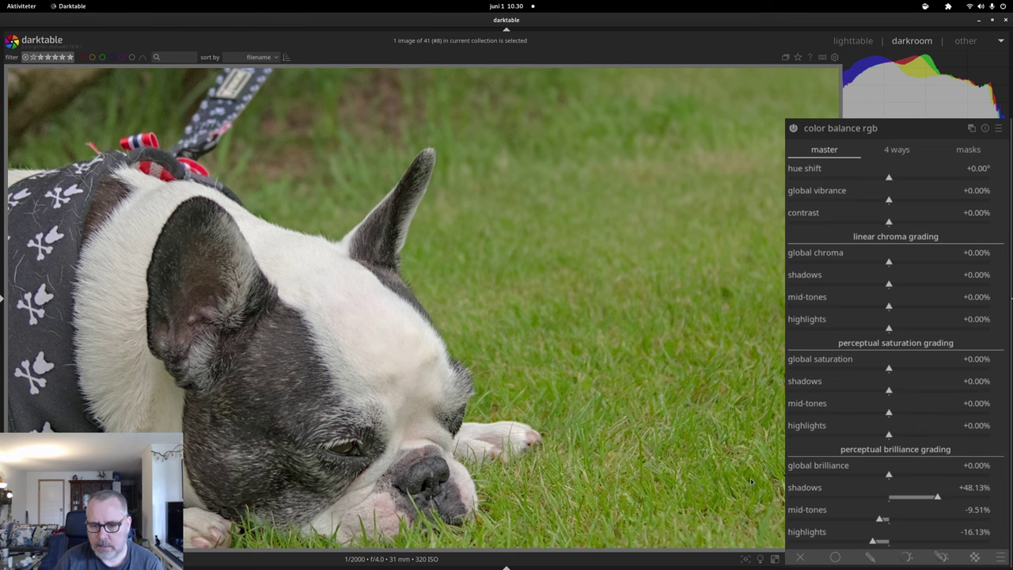
key("space")
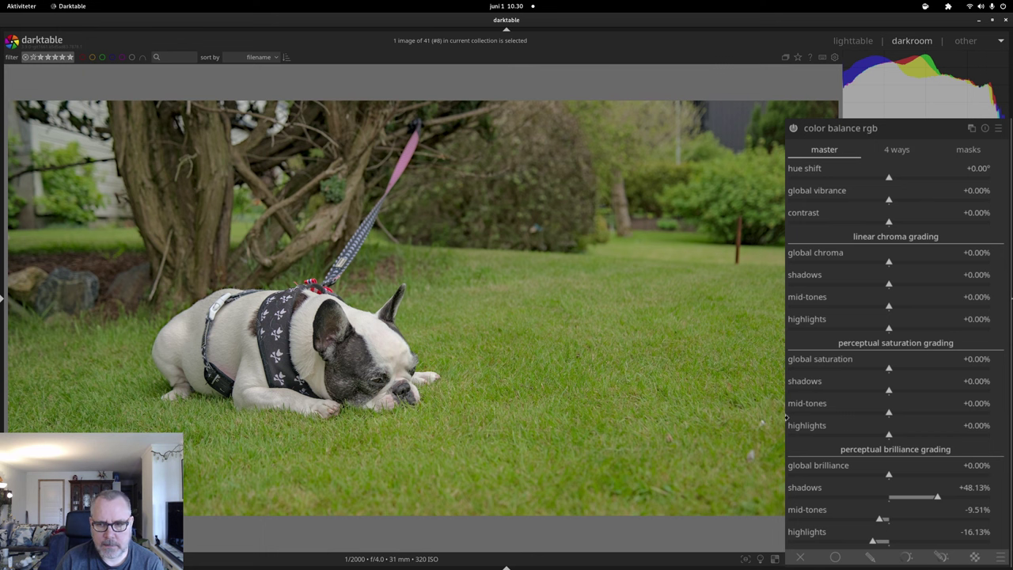
Raise the contrast in color balance rgb to +27.91%.
left_click(919, 228)
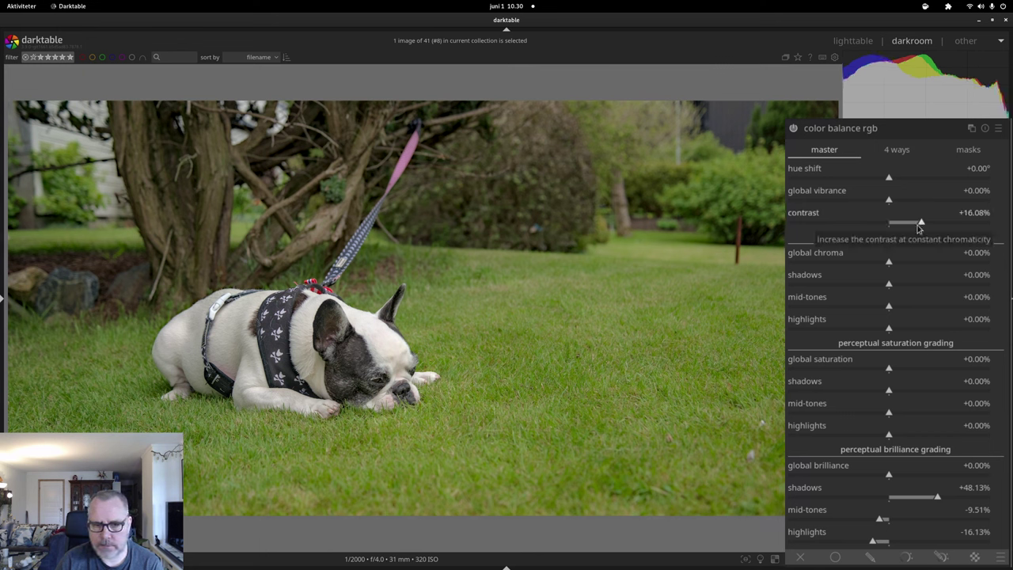
left_click_drag(921, 225, 946, 226)
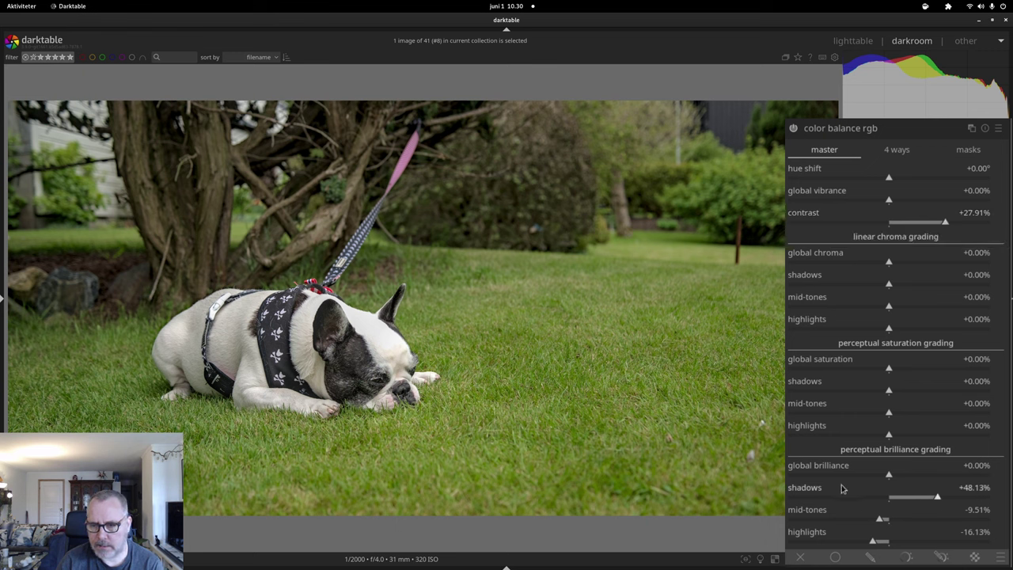
Lower the perceptual brilliance highlights to -28.80%, check the photo for clipping, and raise the brilliance shadows to +55.85%.
left_click_drag(874, 541, 860, 545)
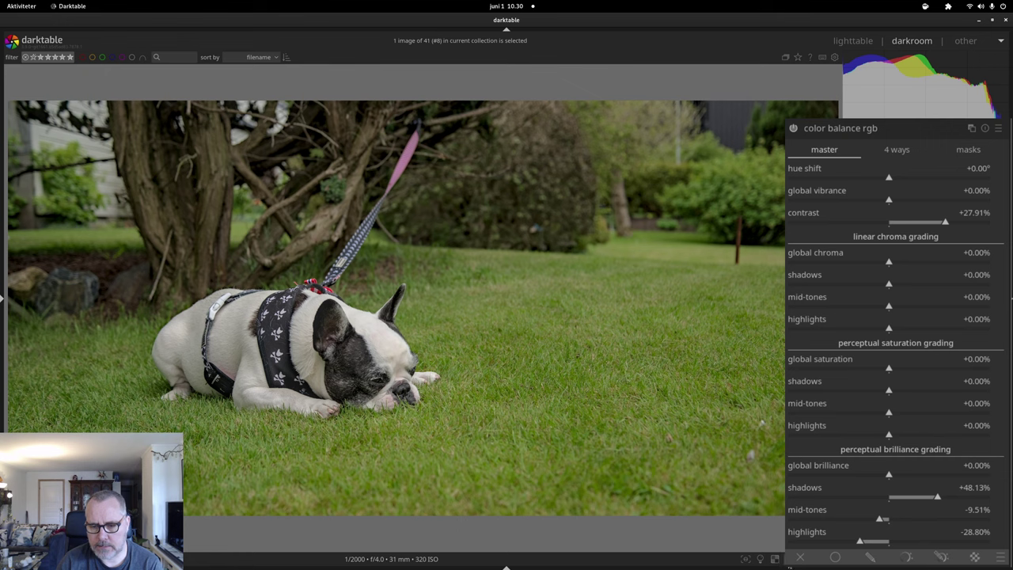
key("o")
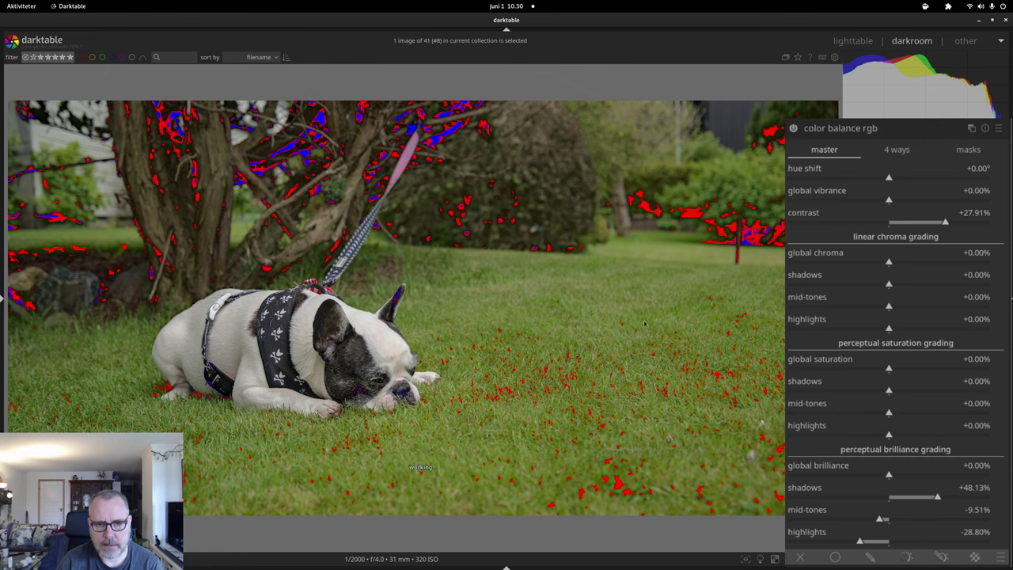
key("o")
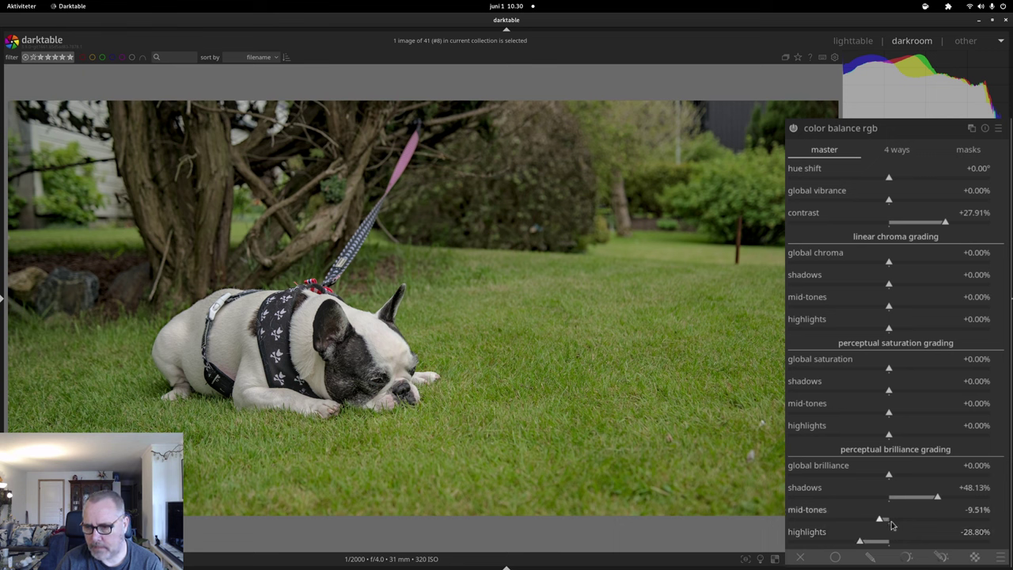
left_click(946, 499)
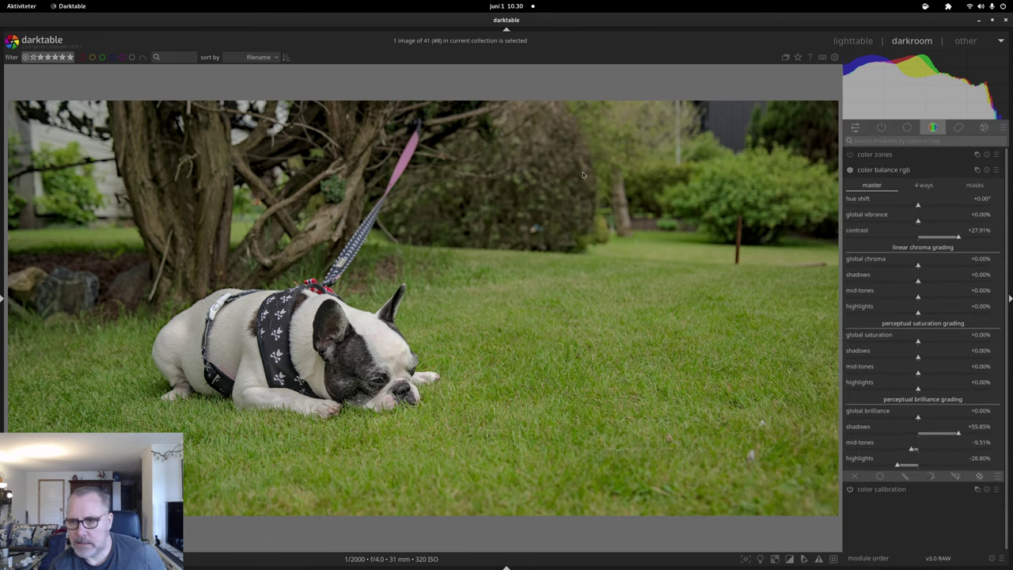
Draw a healing path around the leash in retouch and shift its source area over the adjacent hedge.
left_click(960, 127)
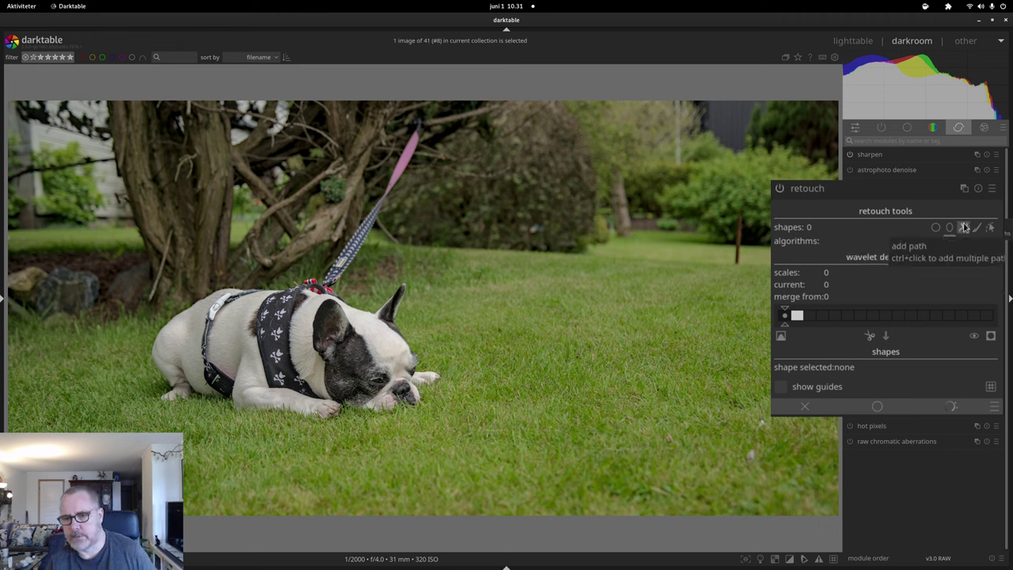
left_click(965, 229)
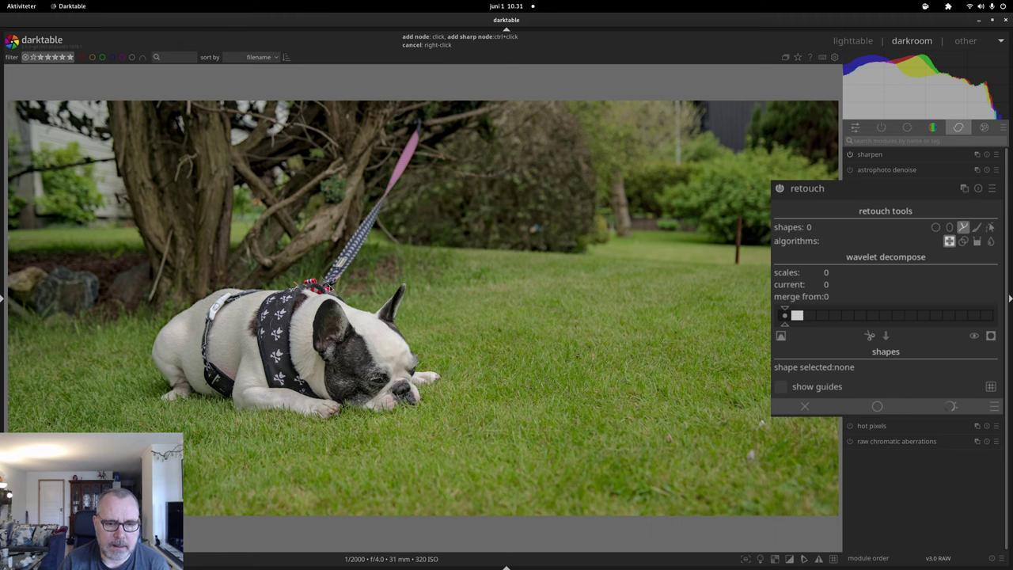
left_click(343, 283)
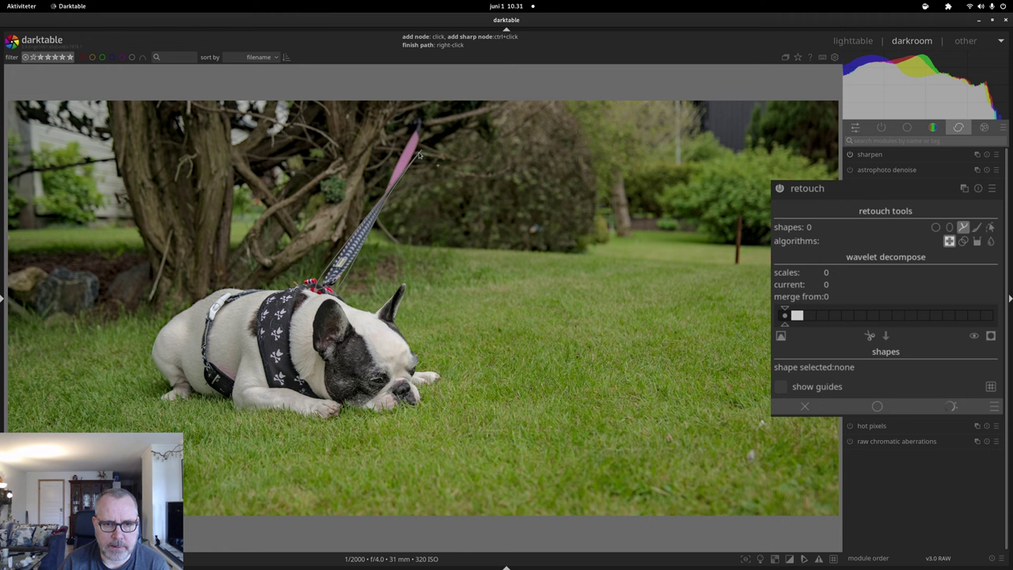
left_click(421, 125)
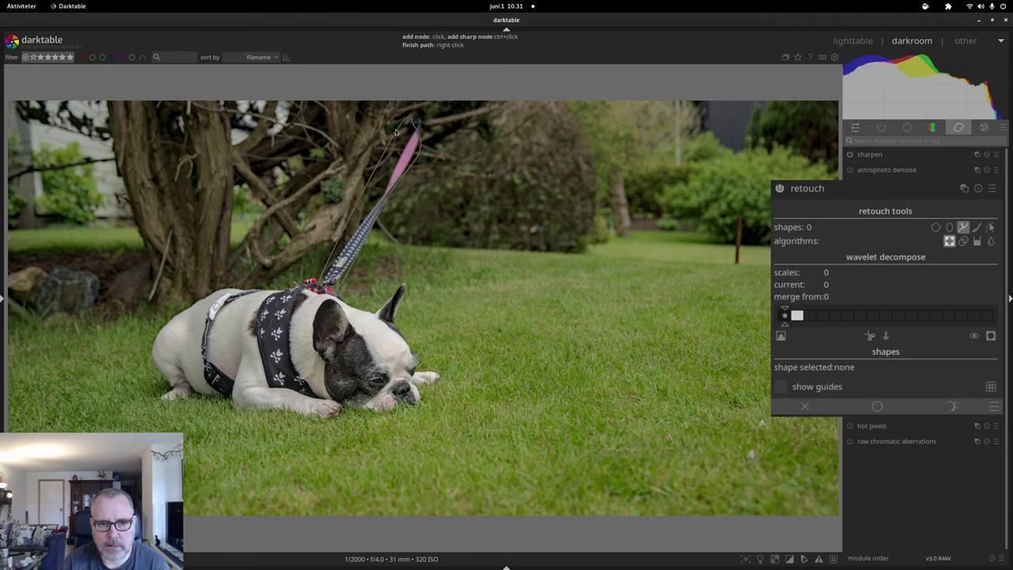
right_click(360, 215)
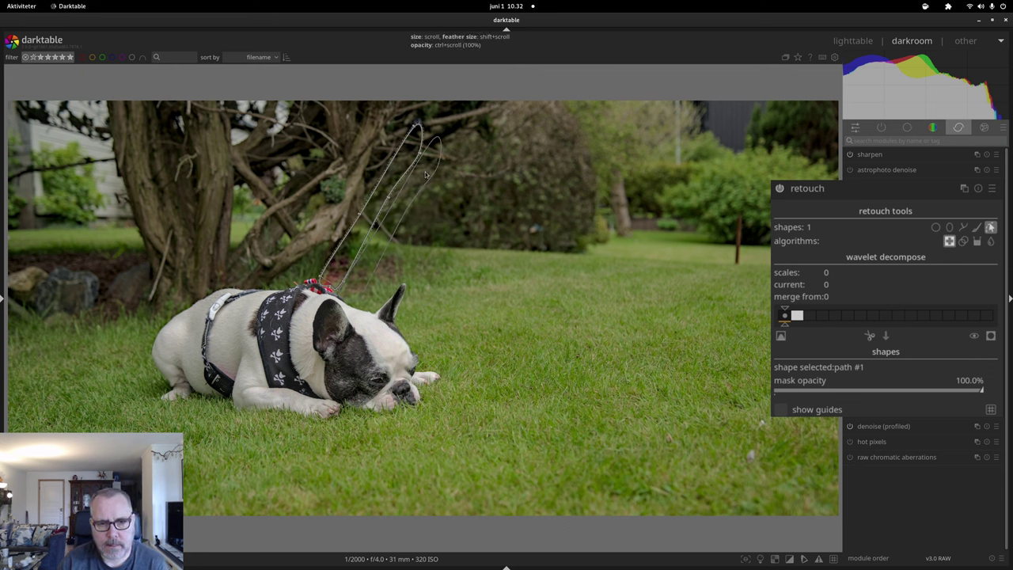
left_click_drag(425, 175, 432, 164)
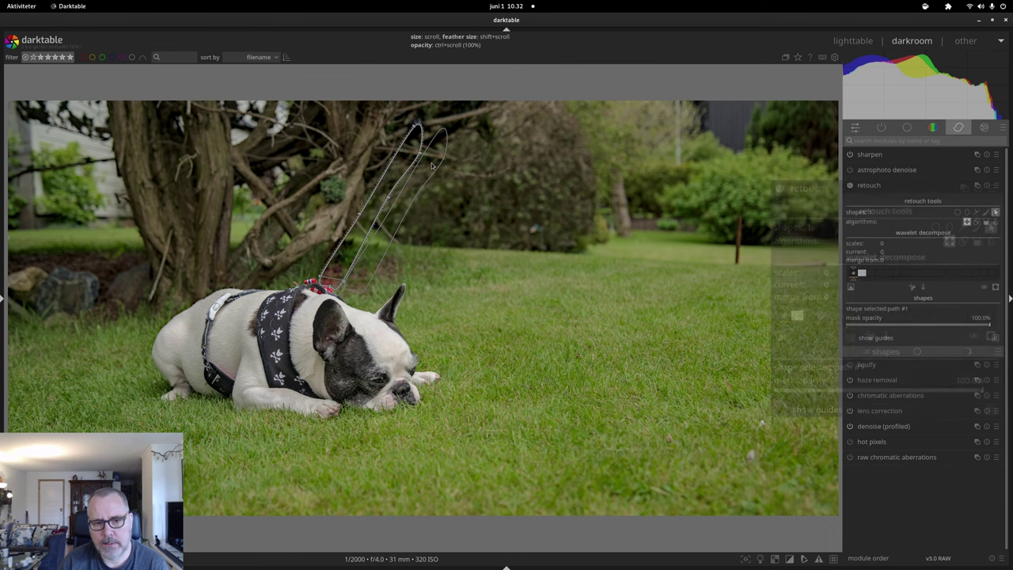
left_click(899, 188)
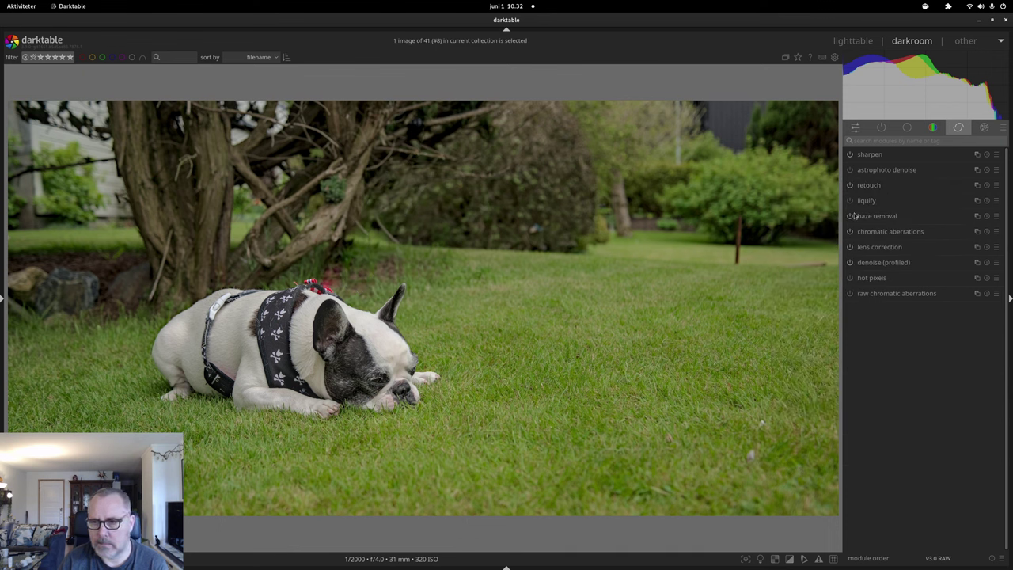
Compare the photo with and without the retouch by switching the module off and on again.
left_click(850, 185)
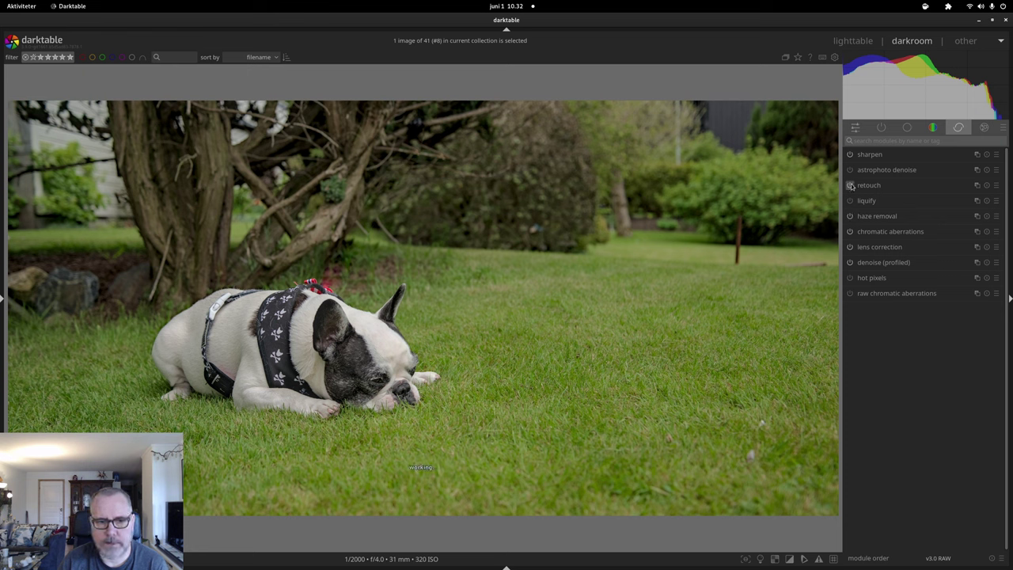
left_click(851, 185)
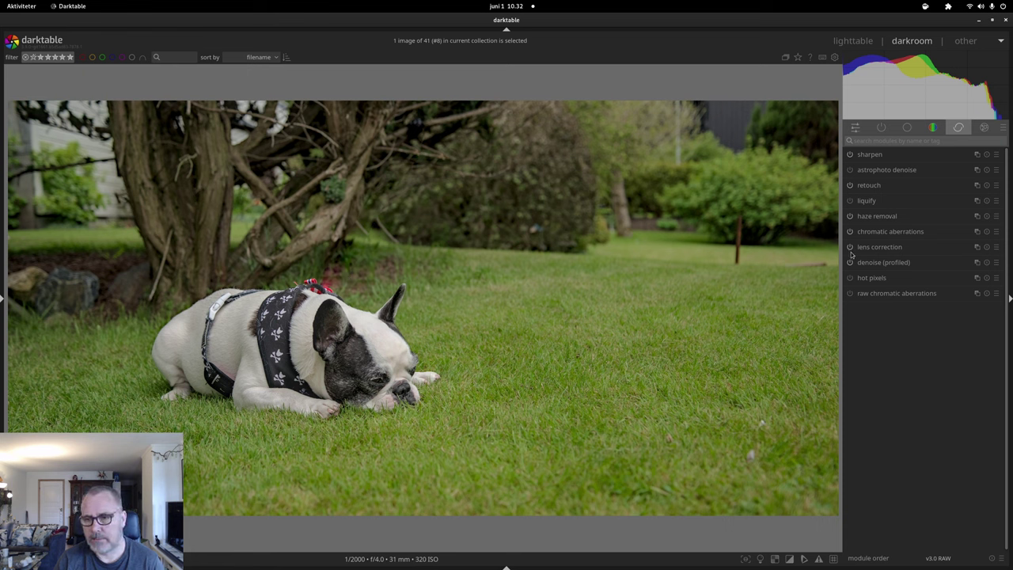
left_click(850, 186)
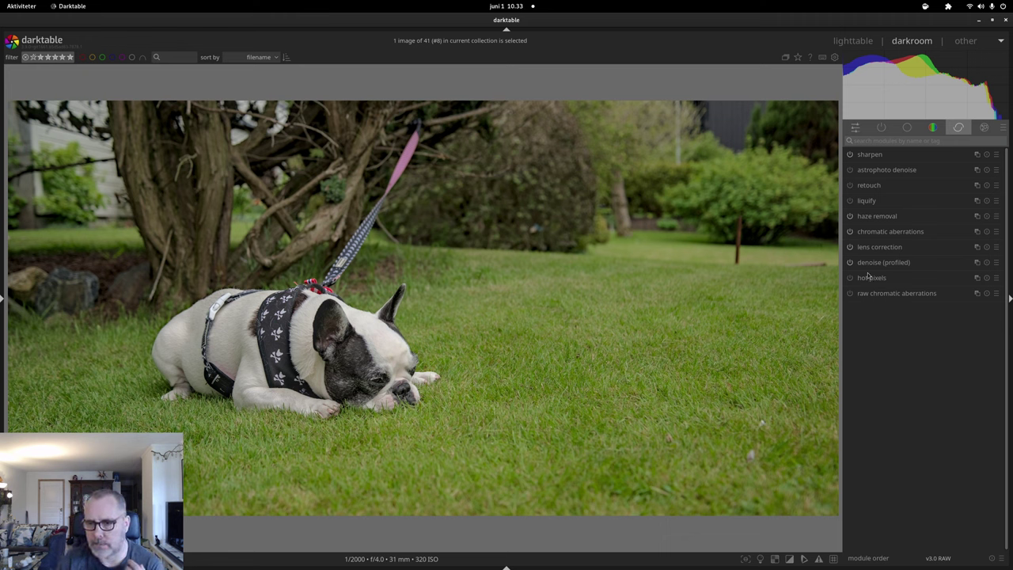
left_click(851, 185)
Reopen the retouch settings and activate a brush shape with the cloning algorithm.
left_click(909, 188)
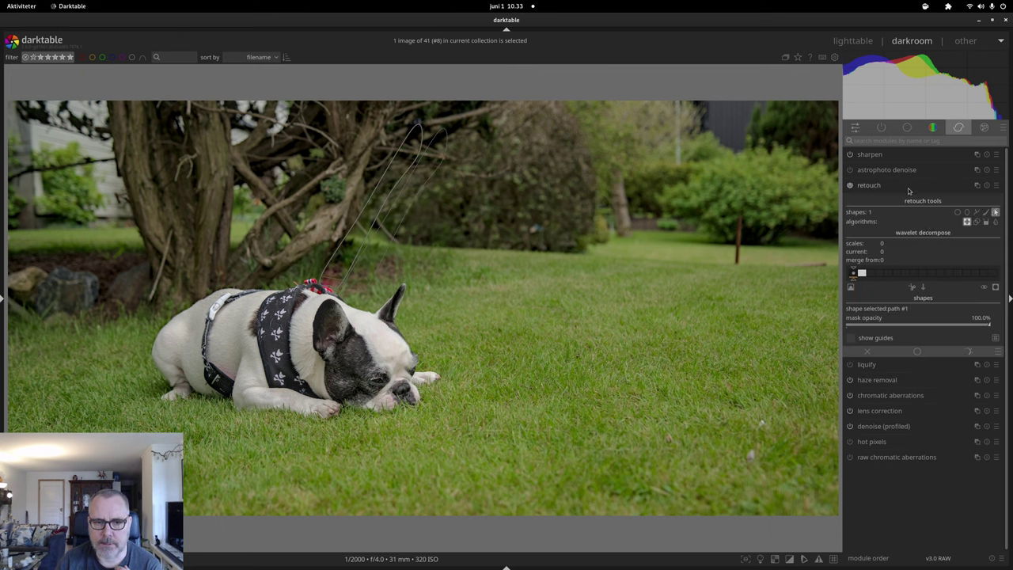
left_click_drag(925, 274, 878, 309)
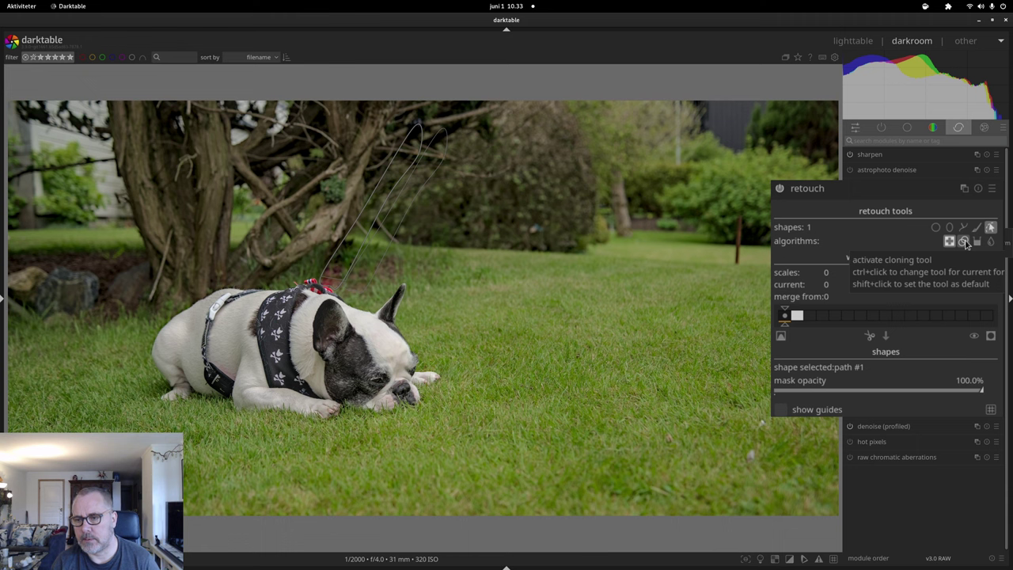
left_click(965, 242)
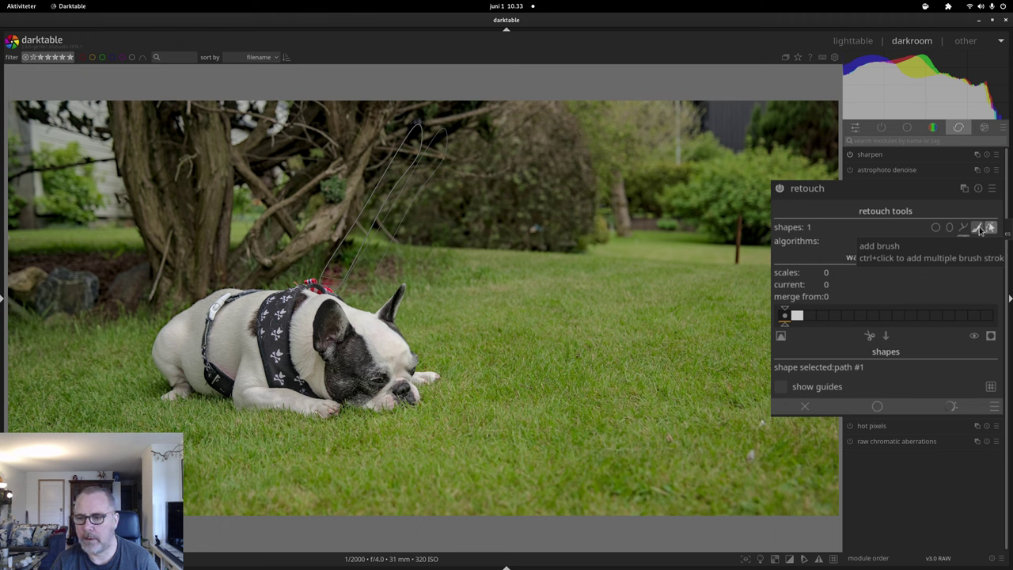
left_click(979, 229)
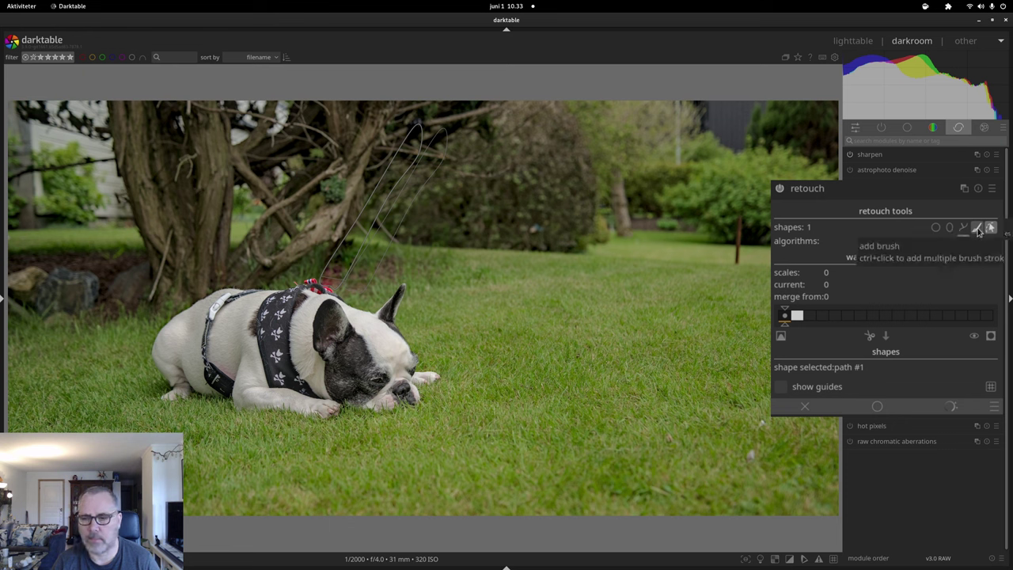
left_click(978, 228)
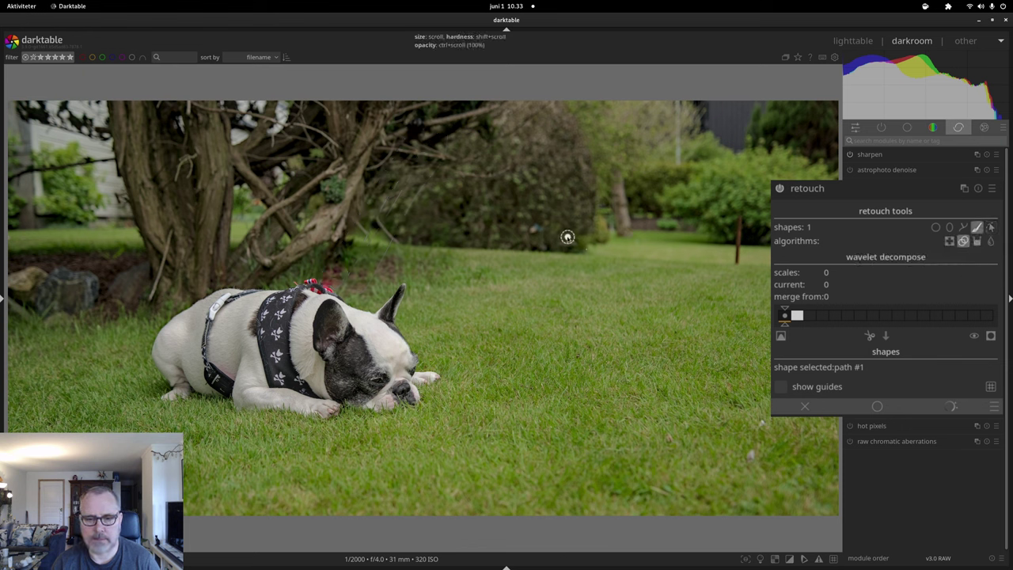
Enlarge the clone brush to about 3.3%, adjust its hardness, and paint over the leash remnants just above the dog's harness.
scroll(550, 258, "up", 3)
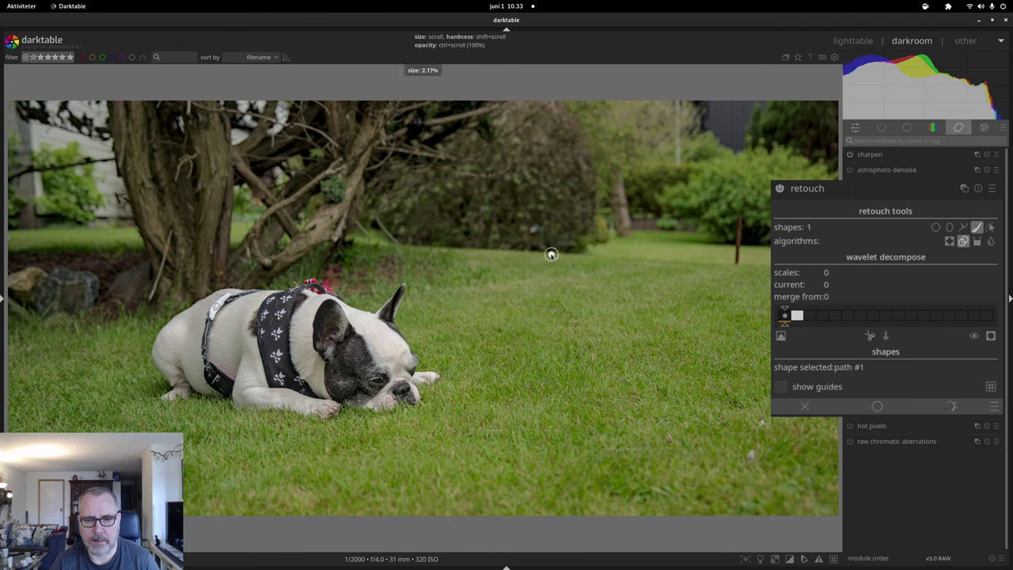
scroll(515, 236, "up", 2)
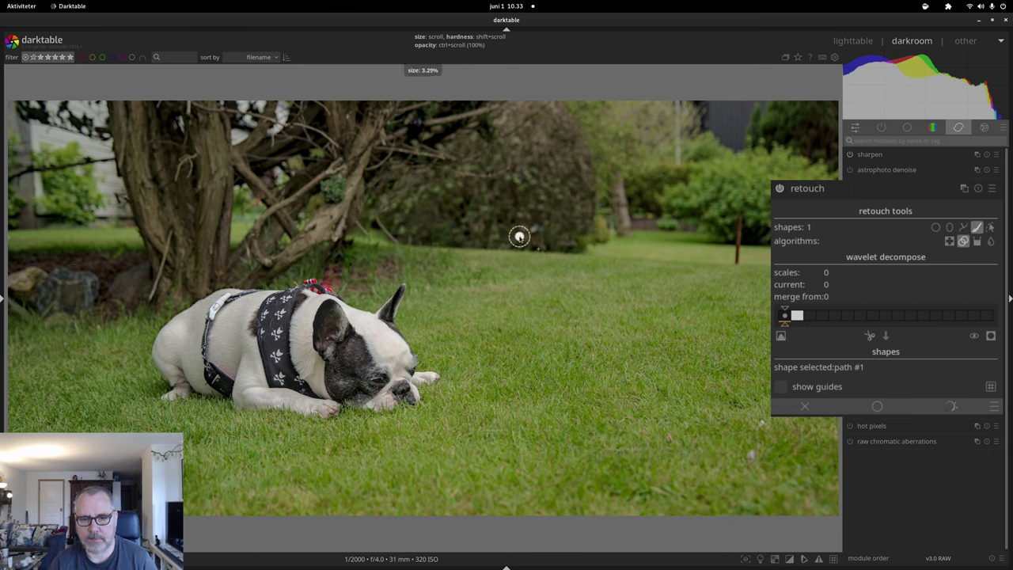
scroll(521, 236, "up", 2)
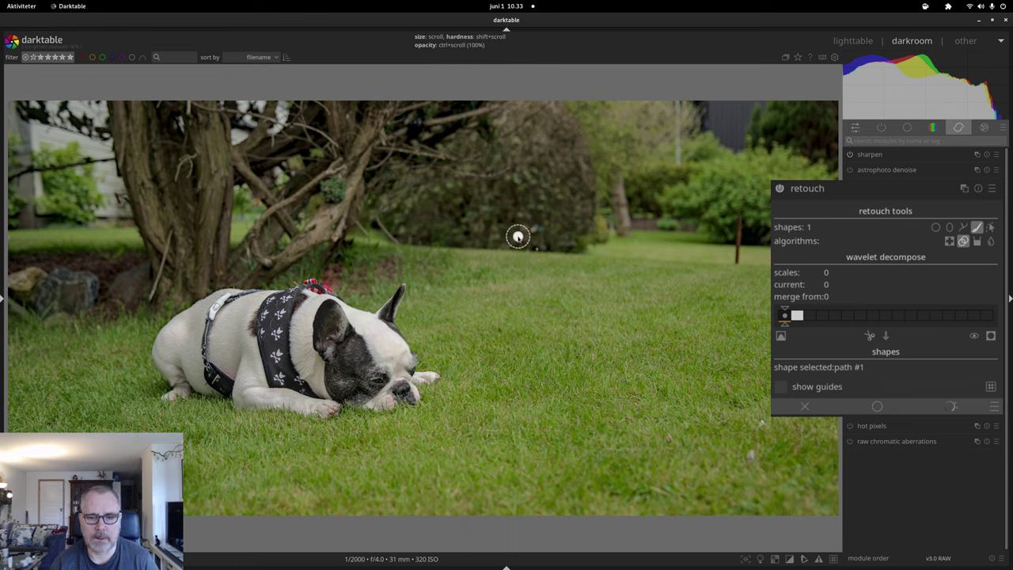
scroll(519, 237, "up", 1, "shift")
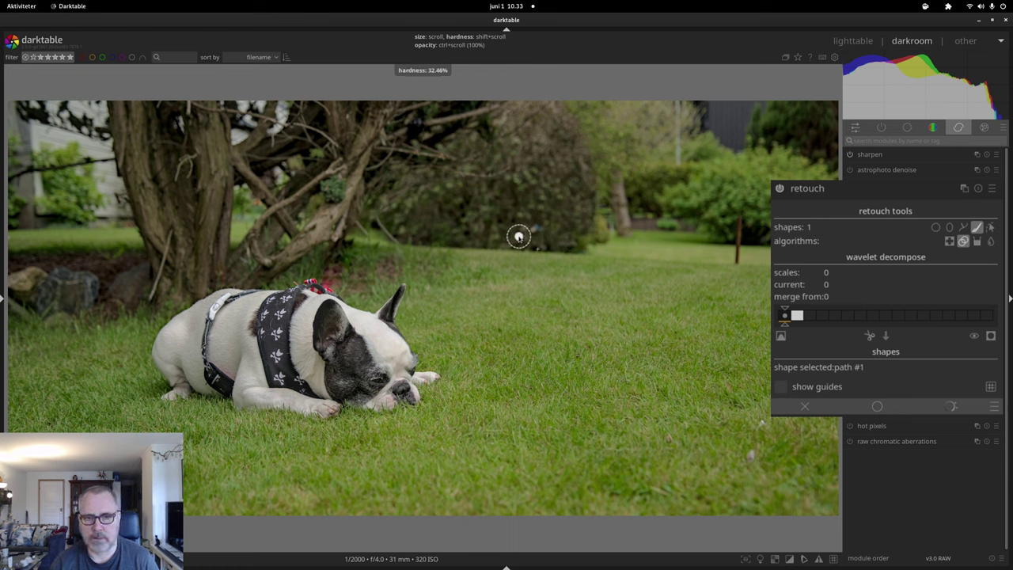
scroll(520, 236, "up", 2, "shift")
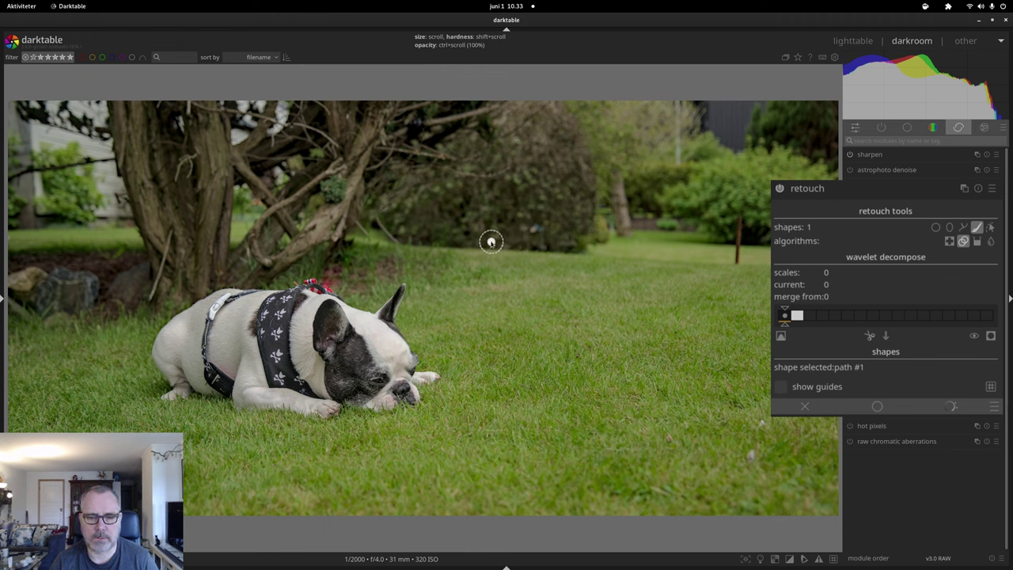
scroll(491, 241, "down", 1, "shift")
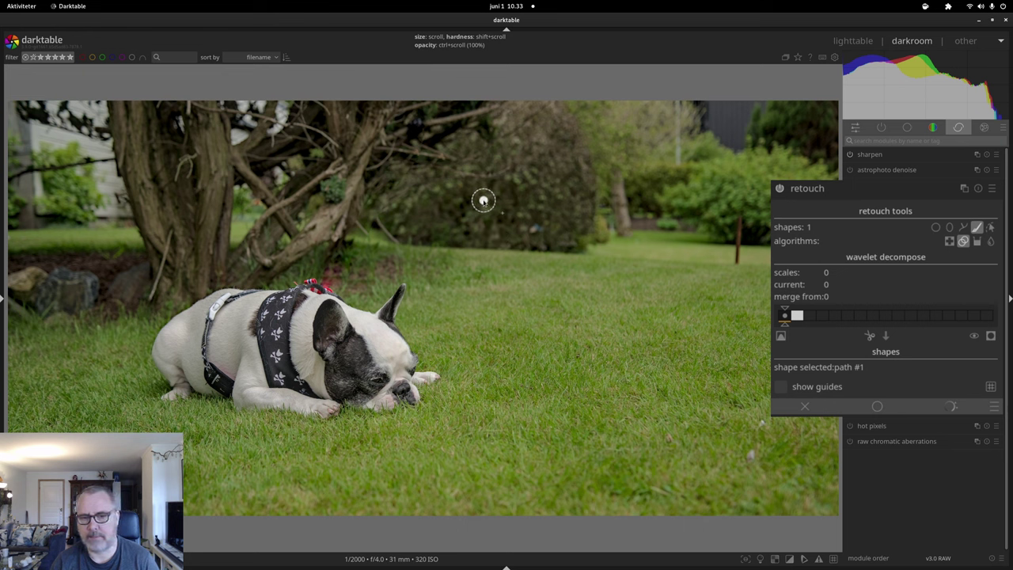
scroll(485, 201, "up", 4, "shift")
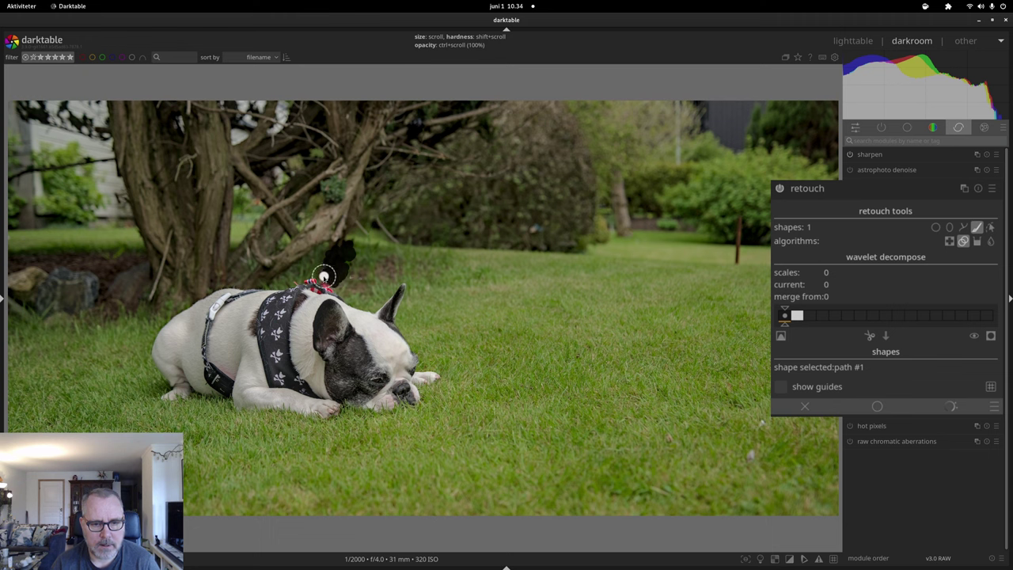
left_click(343, 266)
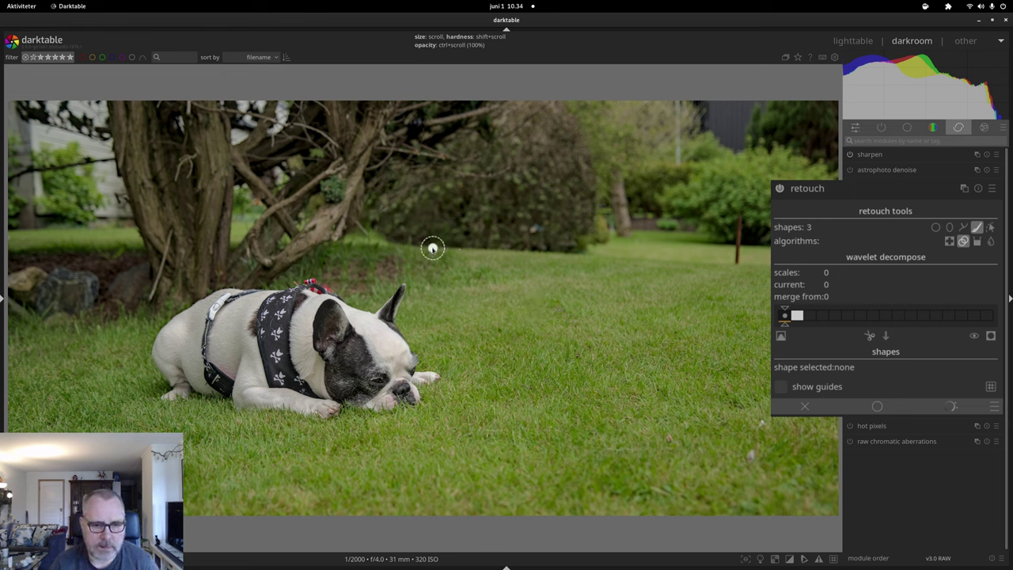
Paint further clone brush strokes along the hedge's foot beside the tree trunk and one stroke across the middle of the hedge.
left_click(353, 232)
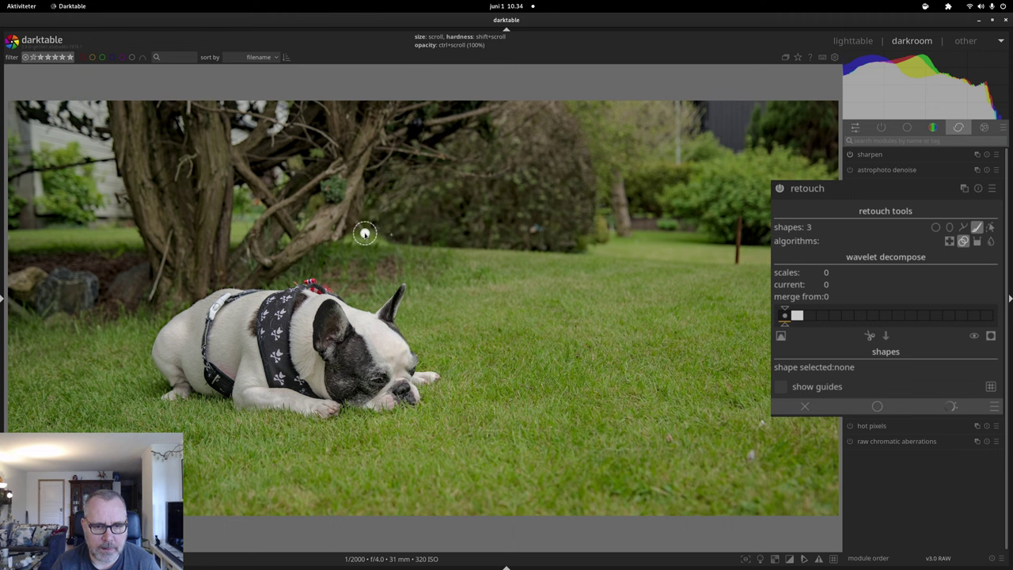
left_click(369, 240)
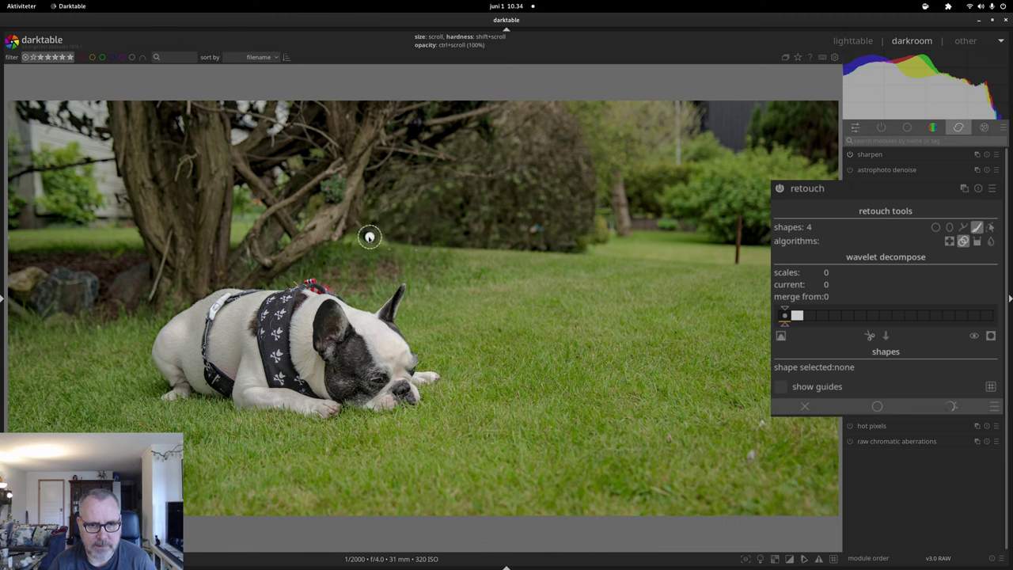
left_click(386, 291)
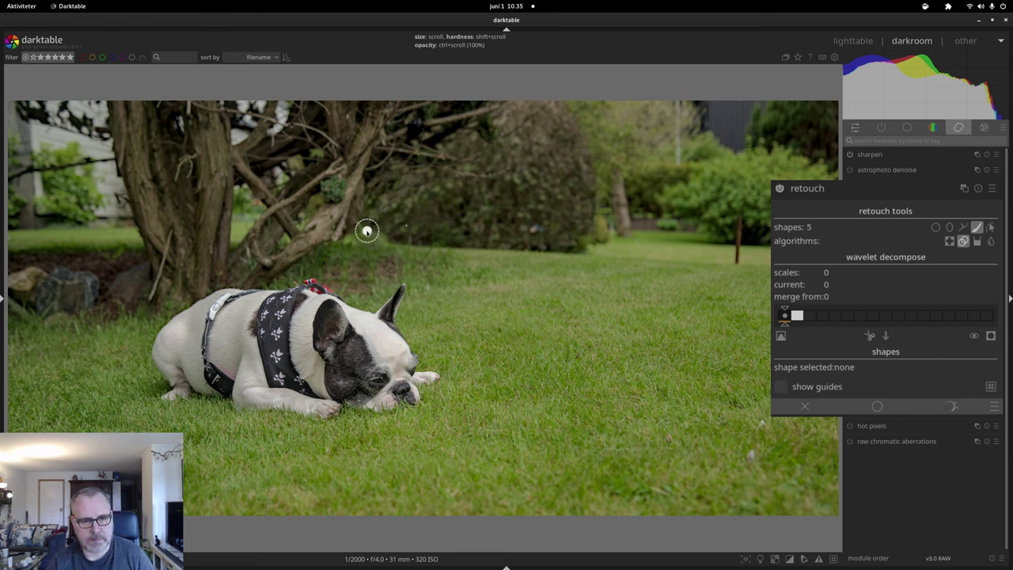
mouse_move(385, 234)
left_mouse_down()
mouse_move(360, 230)
mouse_move(386, 235)
left_mouse_up()
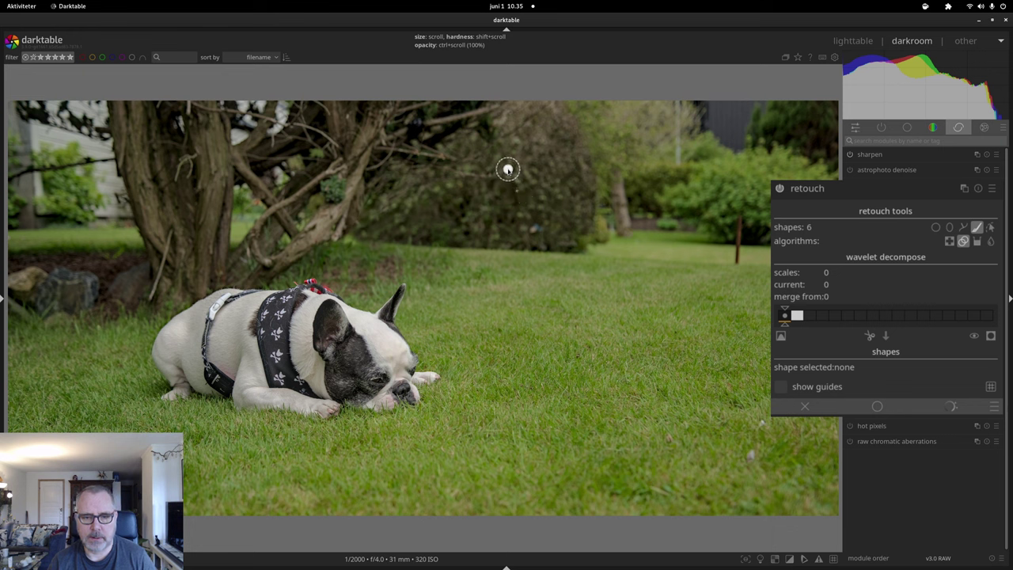
mouse_move(509, 169)
left_mouse_down()
mouse_move(463, 176)
mouse_move(448, 167)
mouse_move(512, 172)
left_mouse_up()
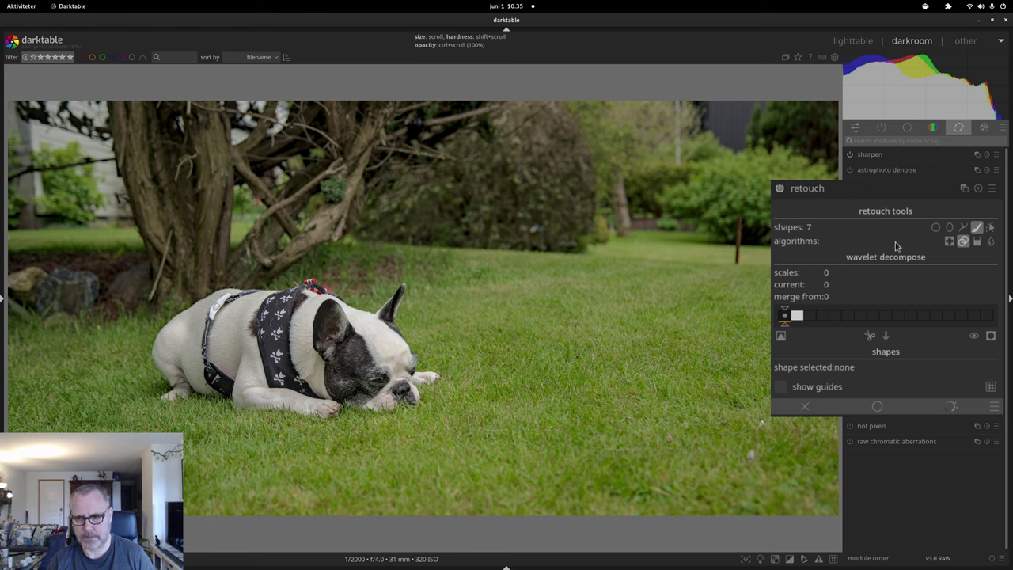
Draw a healing path around the wooden post in the background, shift its source area just beside it, and close the retouch module.
left_click(964, 229)
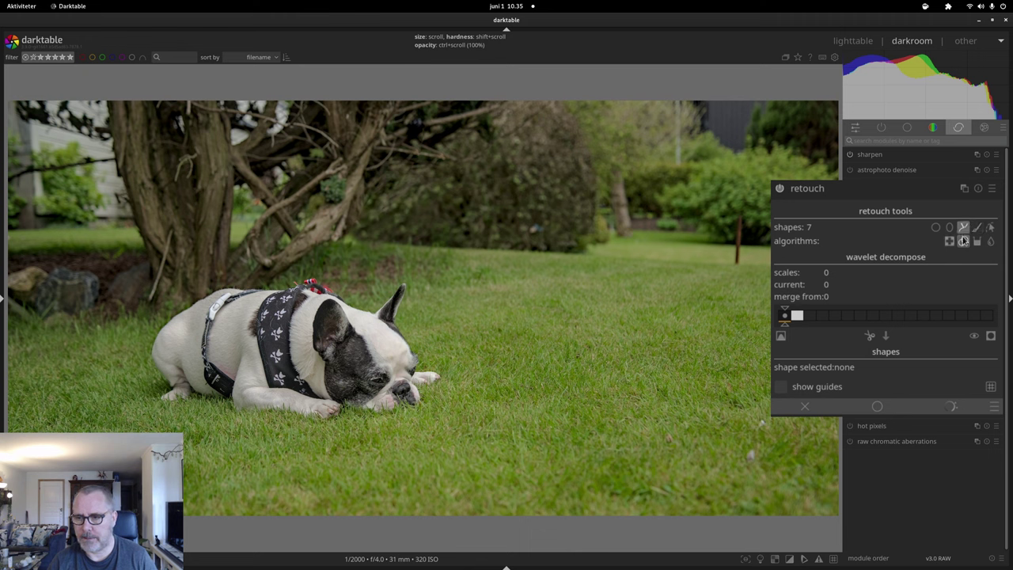
left_click(950, 242)
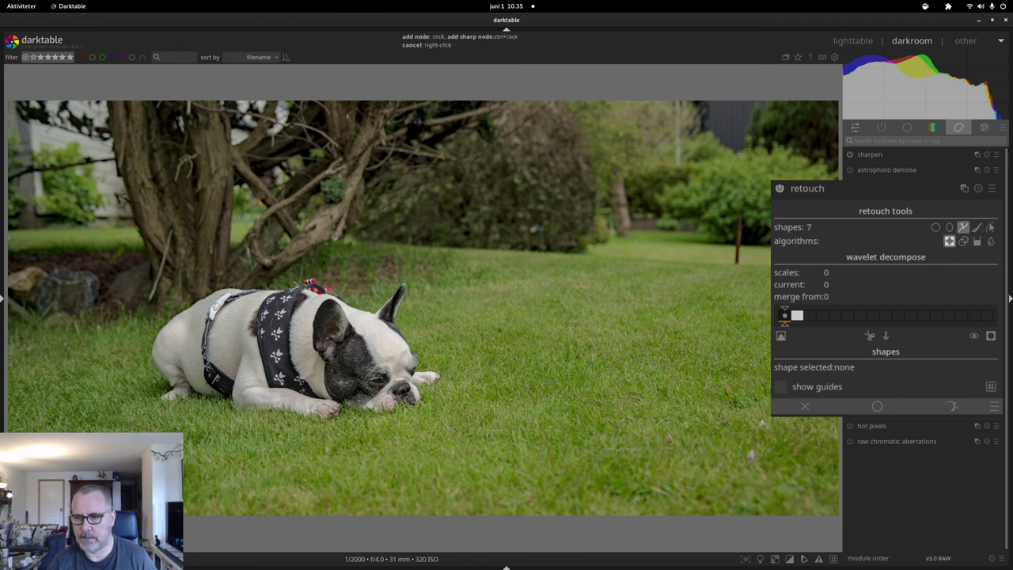
left_click(737, 214)
left_click(744, 217)
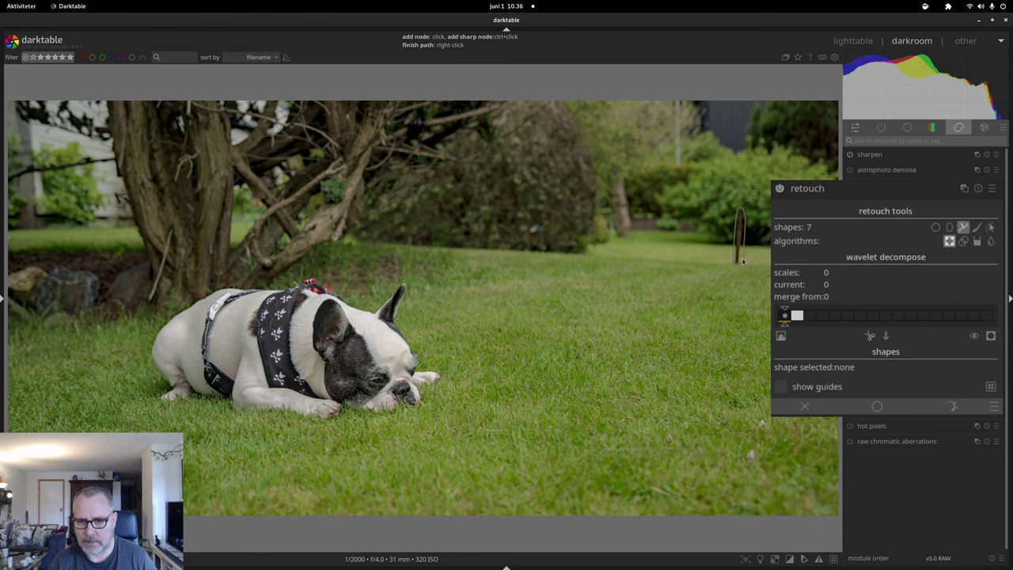
right_click(743, 261)
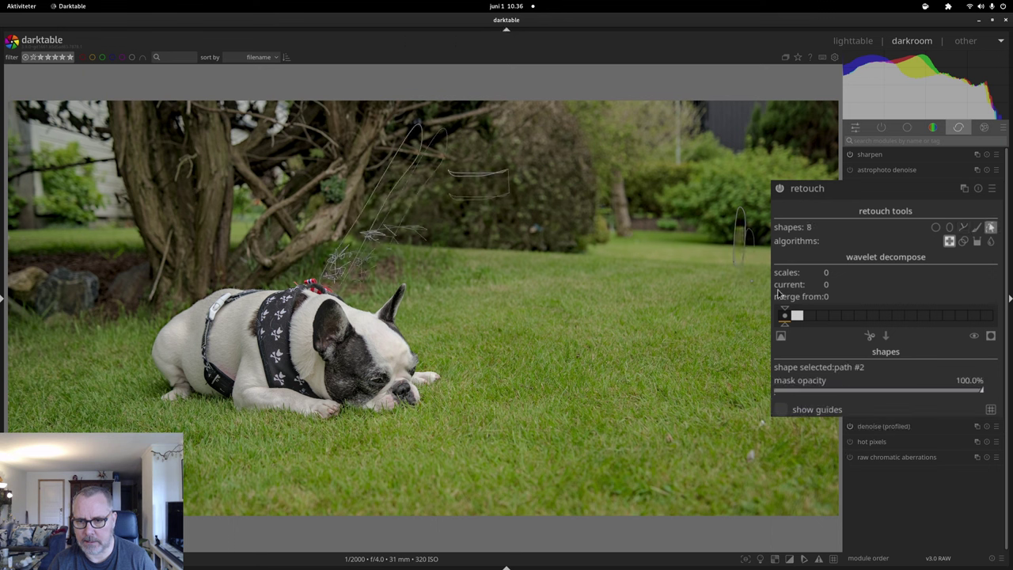
left_click_drag(749, 268, 755, 248)
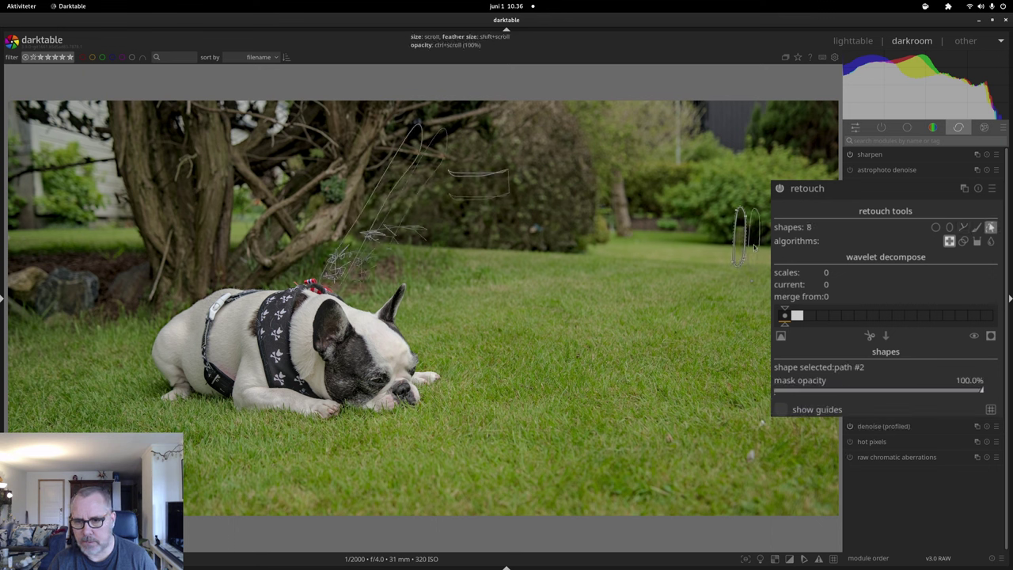
left_click(991, 228)
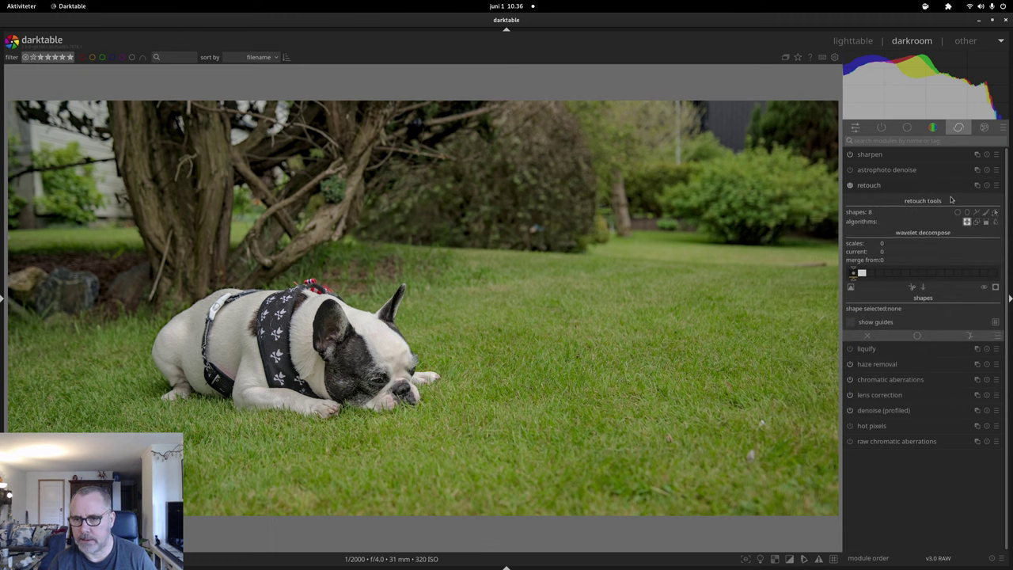
left_click(920, 189)
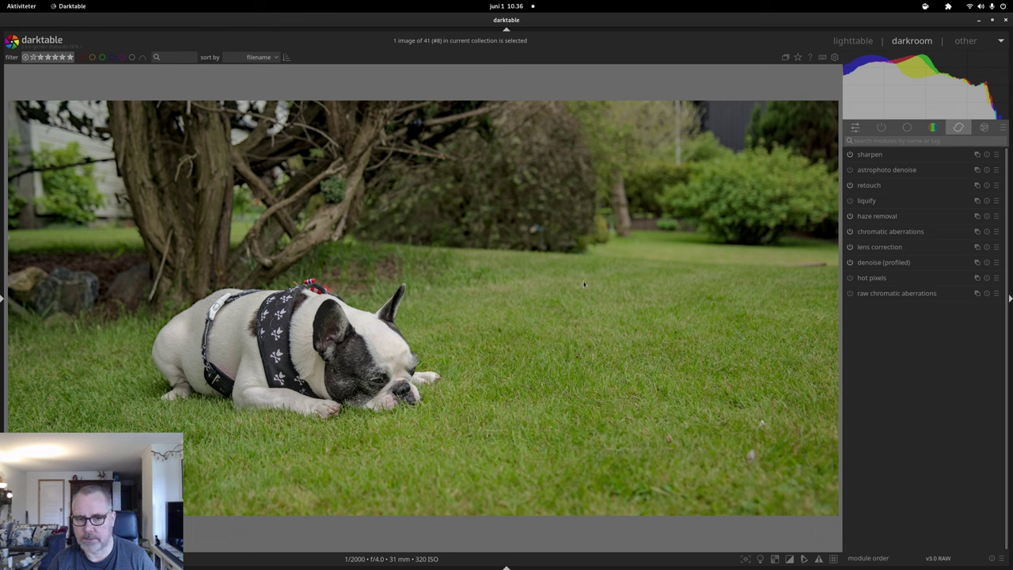
In the filmic rgb look settings, set the latitude to 55.95% and the contrast to 1.511.
left_click(933, 127)
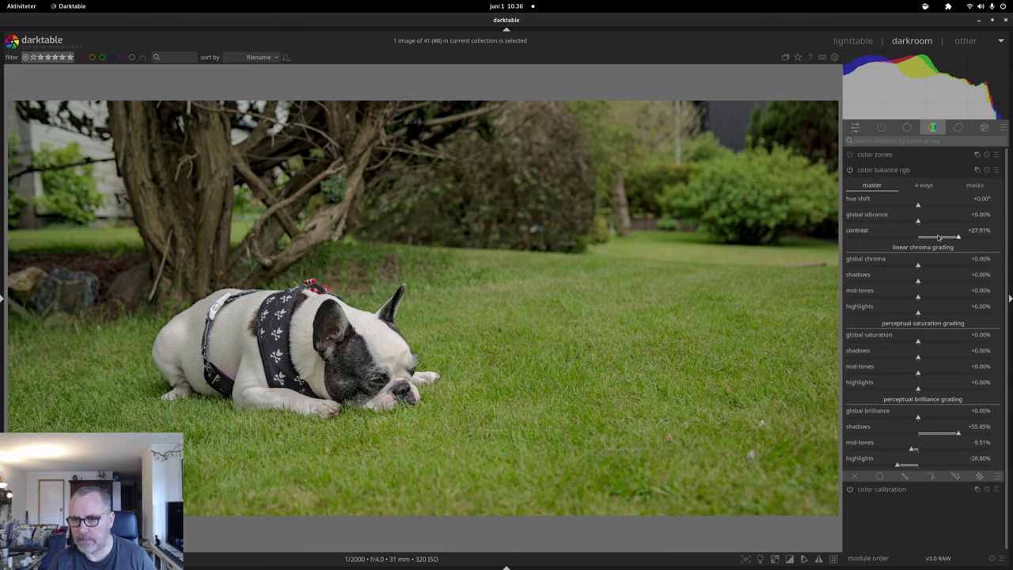
left_click(907, 127)
left_click(873, 169)
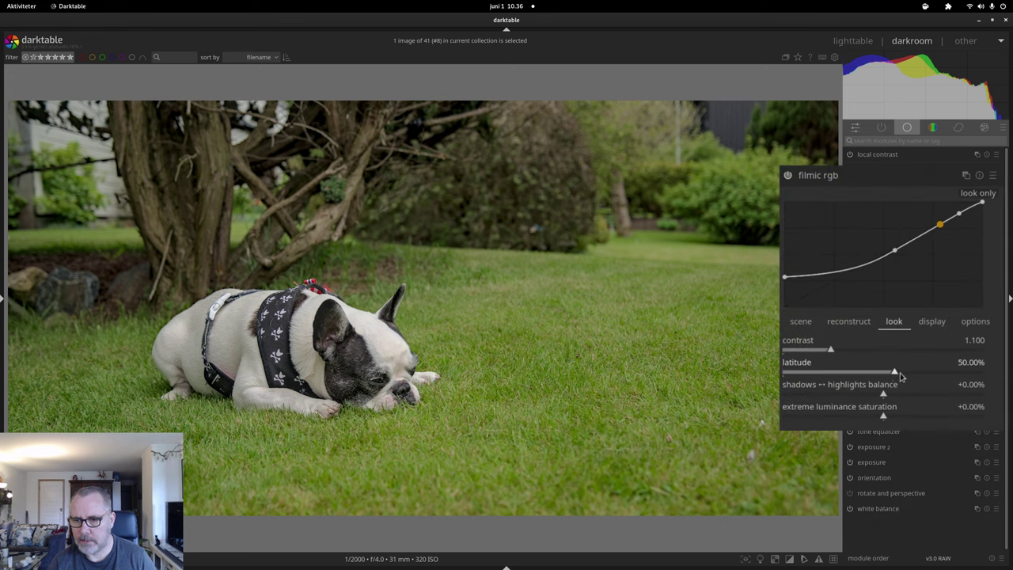
mouse_move(894, 376)
left_mouse_down()
mouse_move(947, 374)
mouse_move(871, 383)
mouse_move(952, 374)
mouse_move(903, 375)
mouse_move(908, 382)
left_mouse_up()
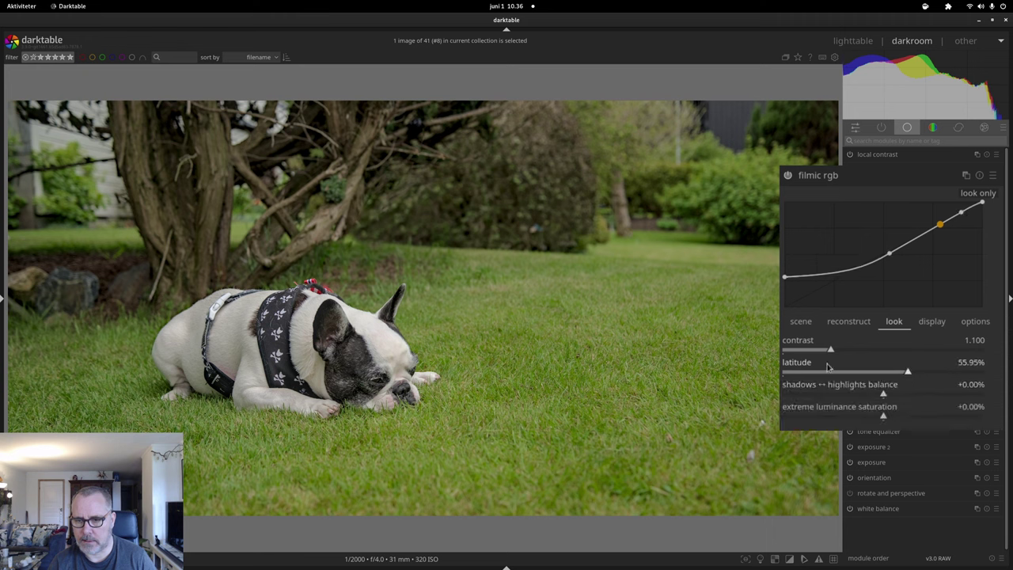
left_click(866, 352)
left_click_drag(866, 352, 864, 354)
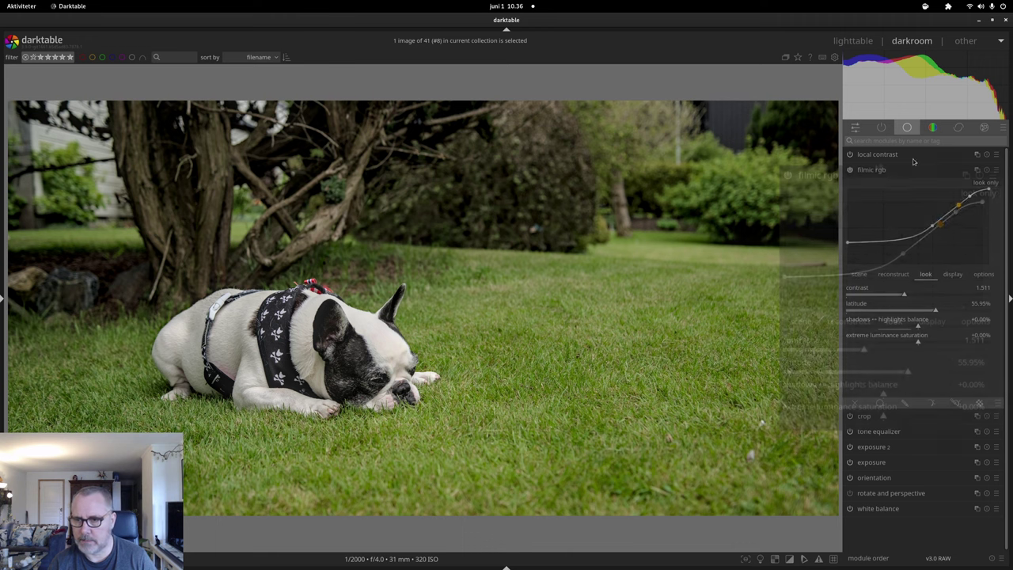
In color balance rgb, set the linear chroma grading to +8.03% global chroma and +18.55% for highlights.
left_click(933, 127)
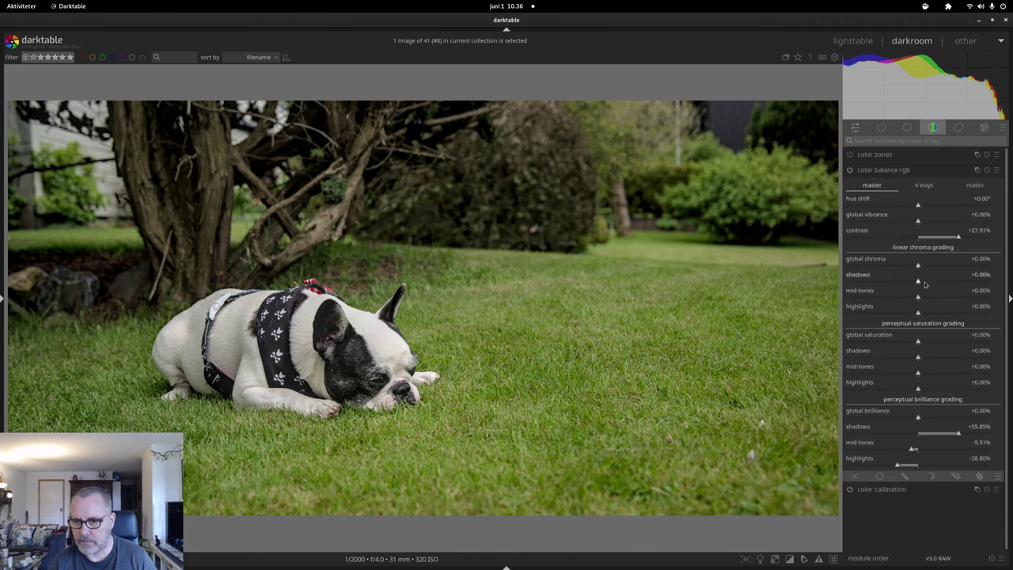
key("ctrl+shift+b")
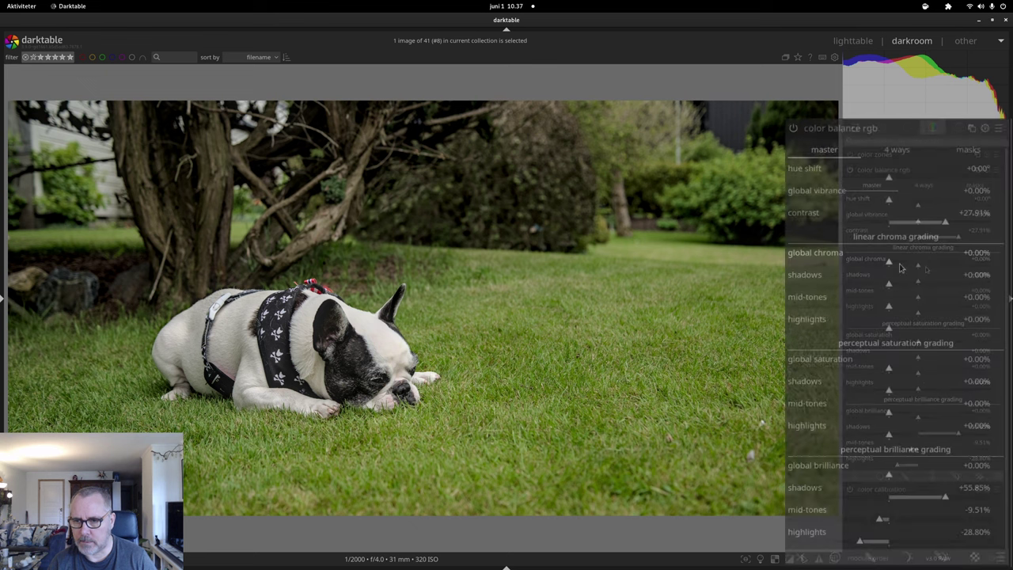
left_click_drag(889, 263, 905, 263)
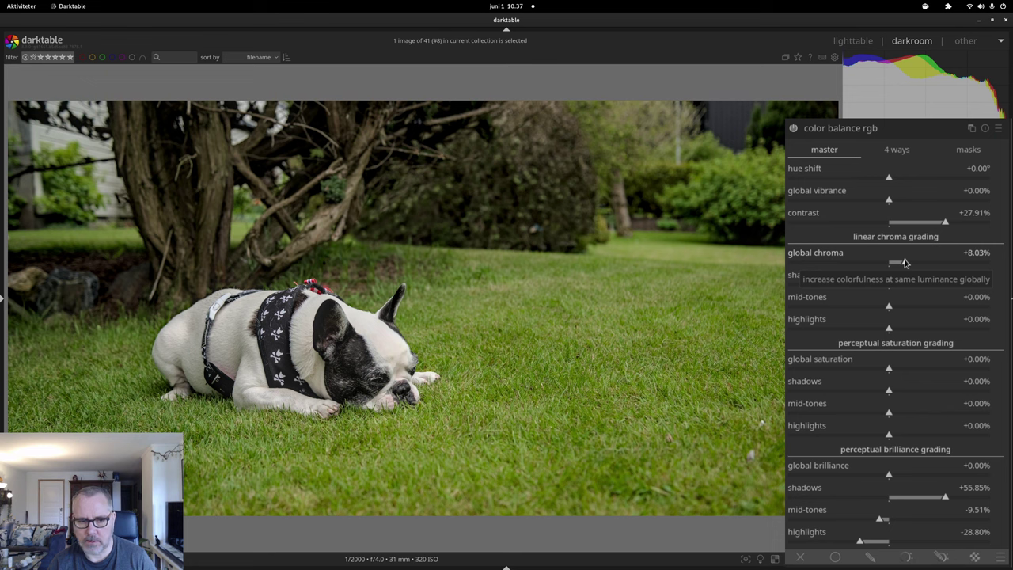
left_click_drag(890, 331, 909, 328)
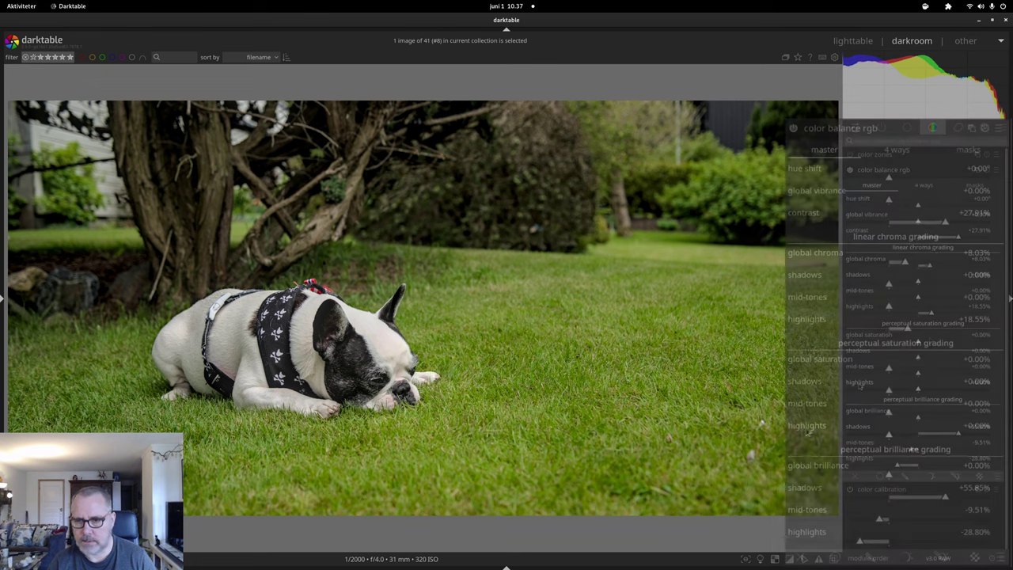
Add a vignette with 55.24% scale and 1.434 width/height ratio, centered on the dog at -0.268 horizontally and +0.085 vertically.
left_click(956, 129)
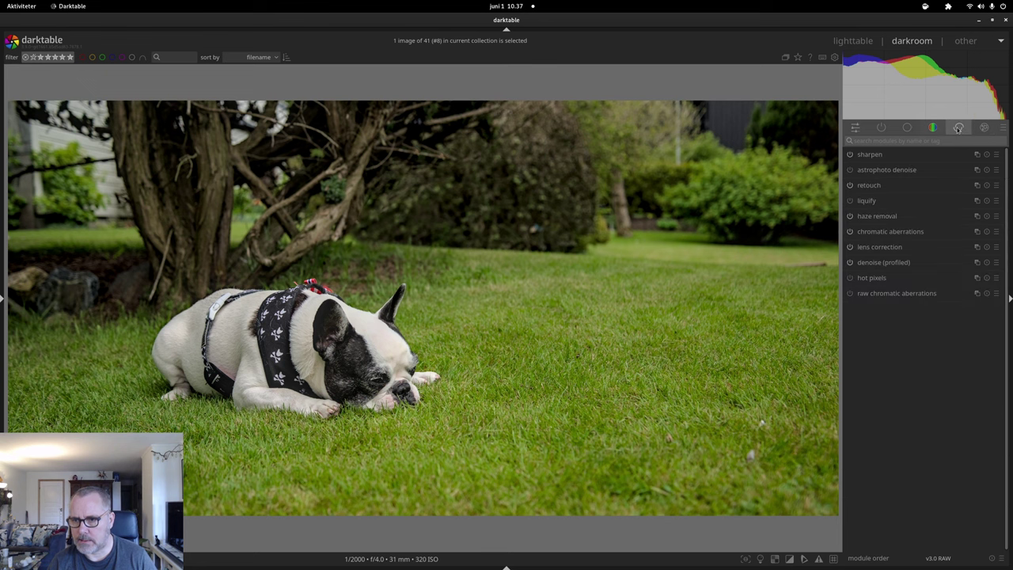
left_click(984, 128)
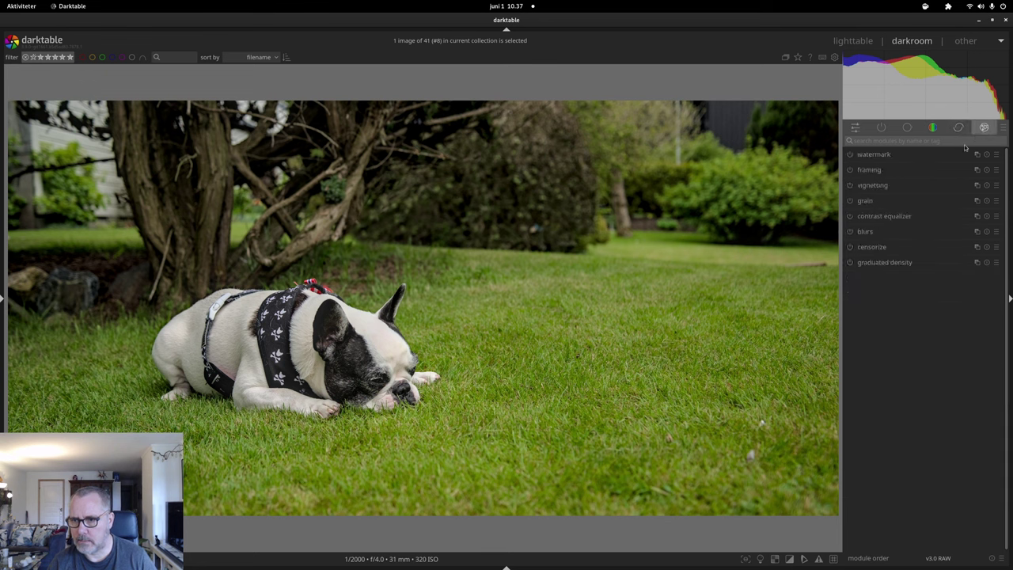
left_click(873, 185)
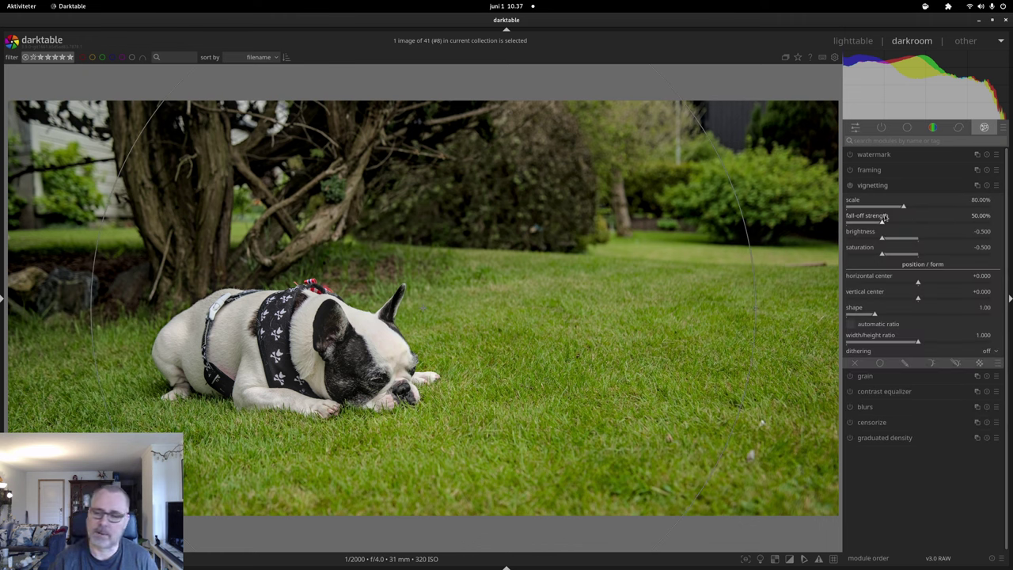
left_click(886, 207)
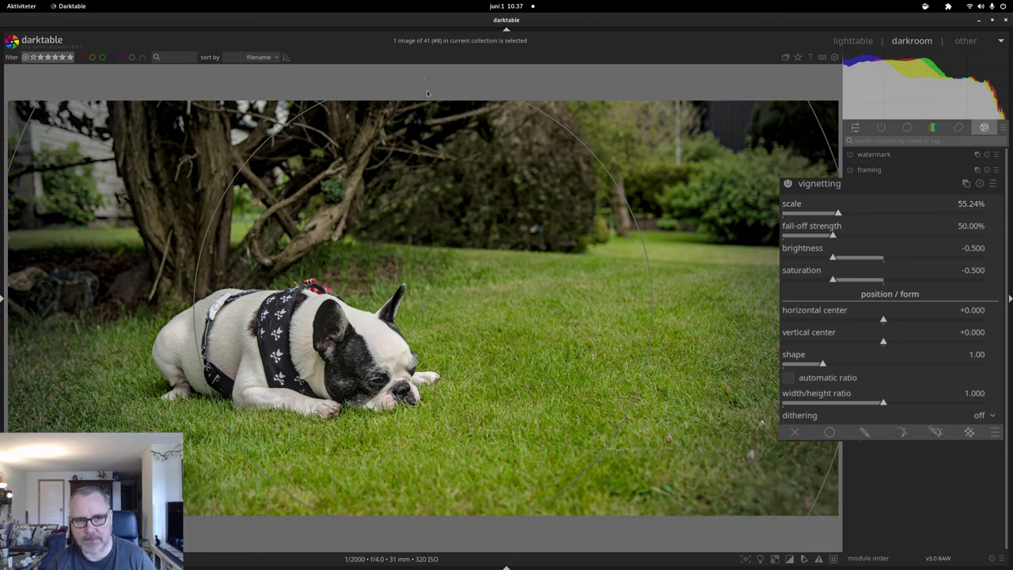
left_click_drag(422, 80, 416, 177)
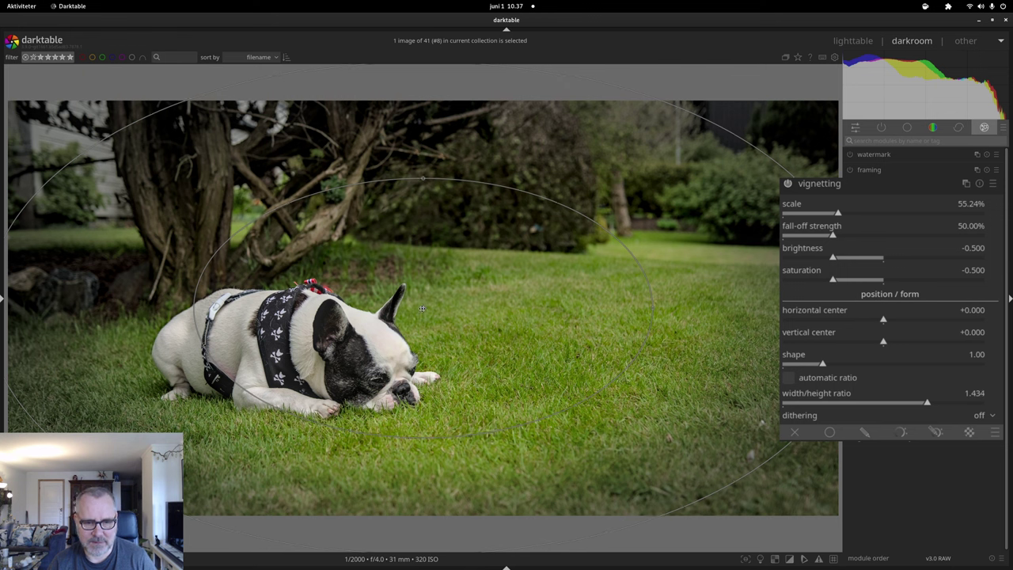
left_click_drag(422, 308, 314, 327)
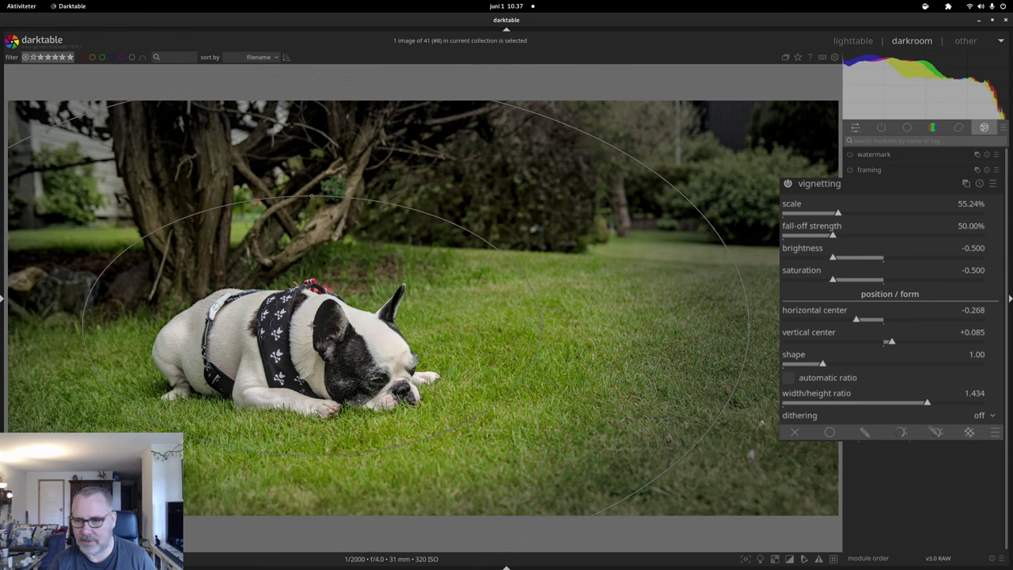
Set the vignette's saturation to +0.016 and its fall-off strength to 68.76%, and collapse the vignetting module.
left_click_drag(838, 281, 884, 286)
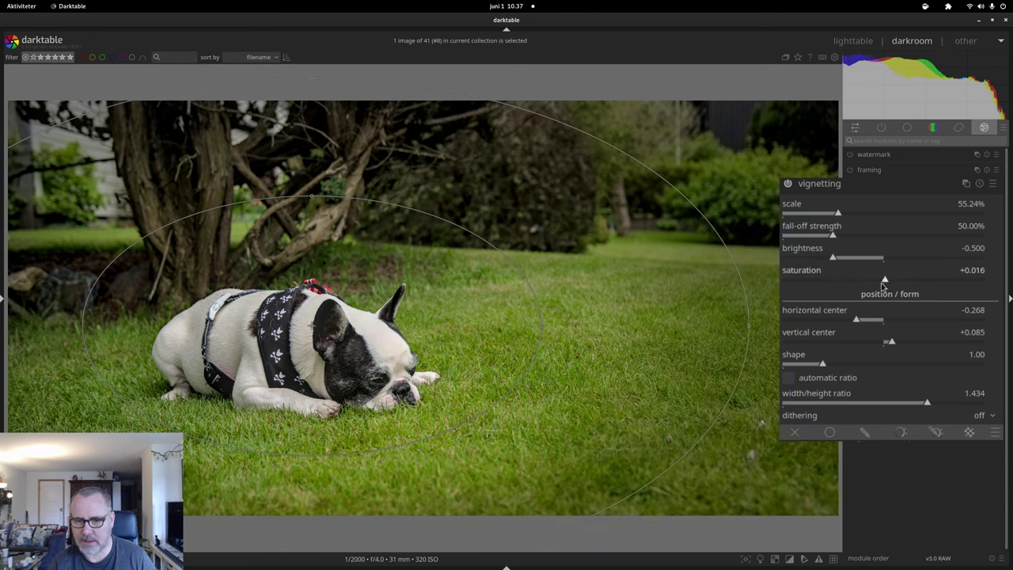
left_click(853, 237)
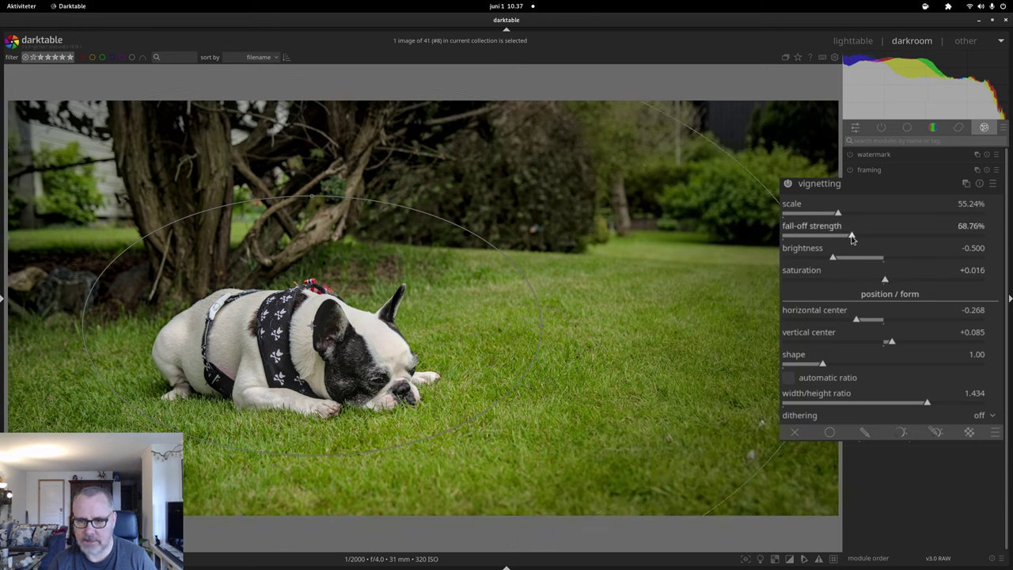
left_click(892, 189)
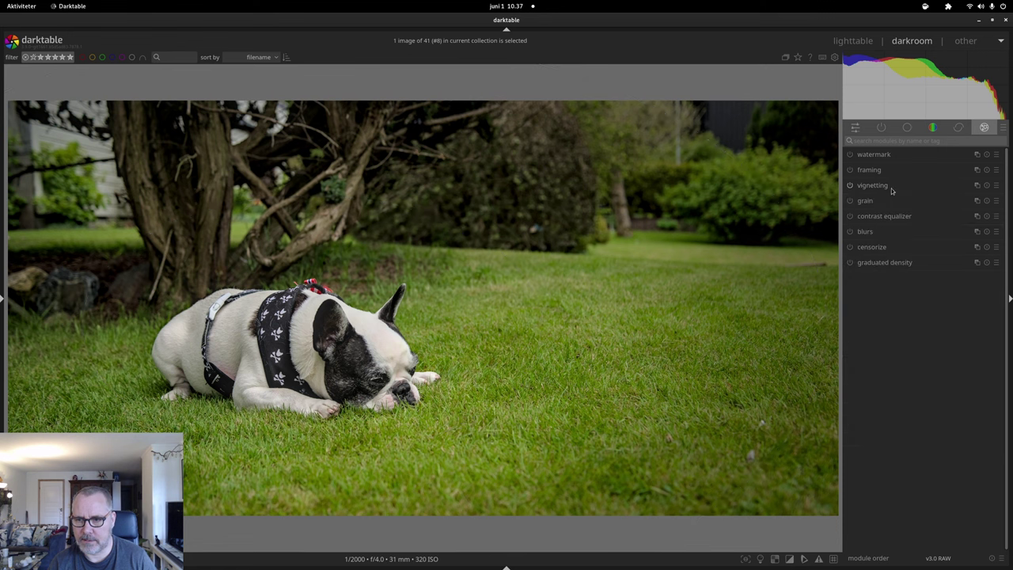
Compare the photo with and without the vignette by switching the module off and on, and check its settings.
left_click(851, 184)
left_click(851, 185)
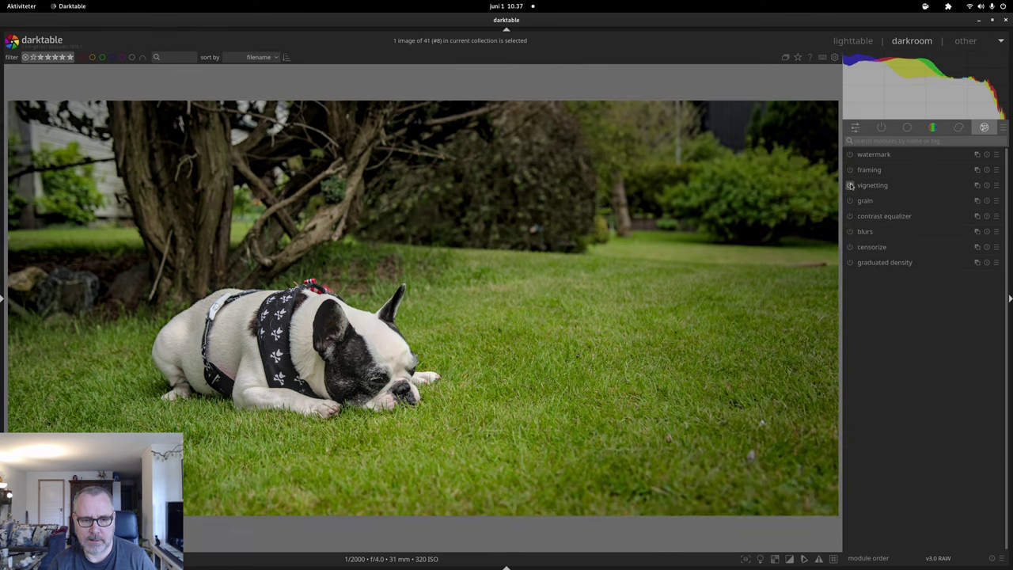
left_click(900, 185)
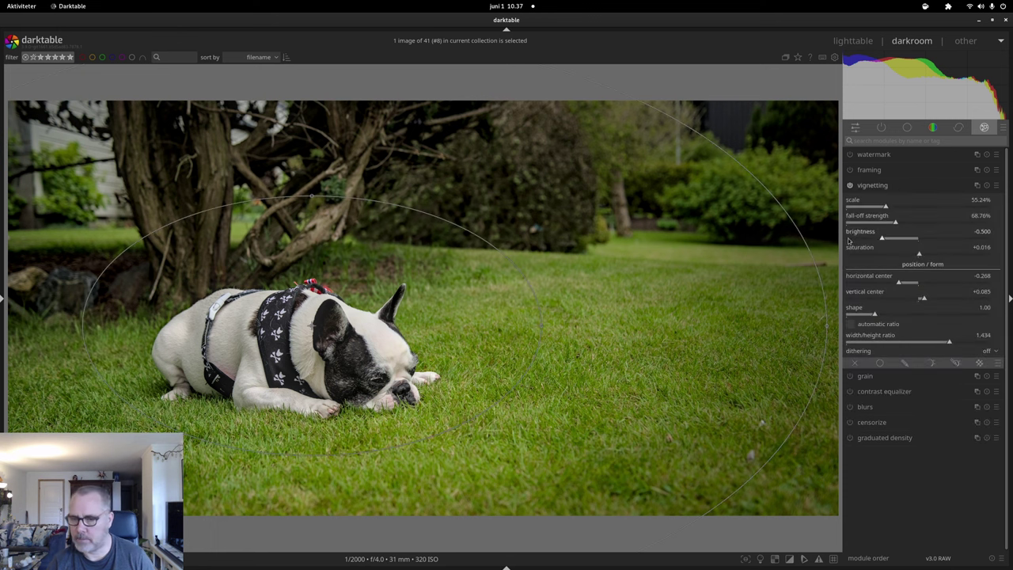
left_click(897, 186)
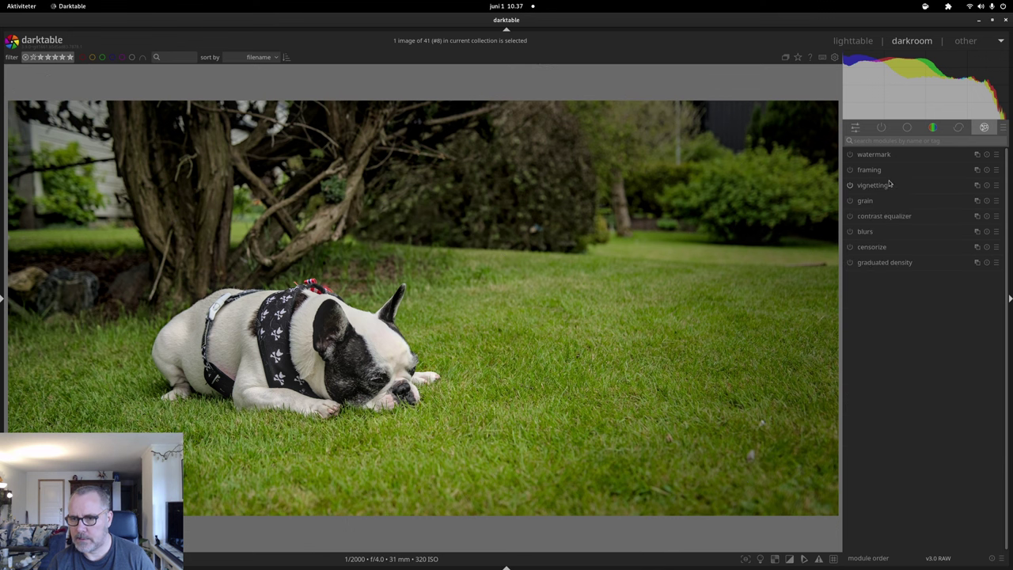
Set the vignette's fall-off strength to 76.61%, and collapse the vignetting and filmic rgb modules.
left_click(879, 187)
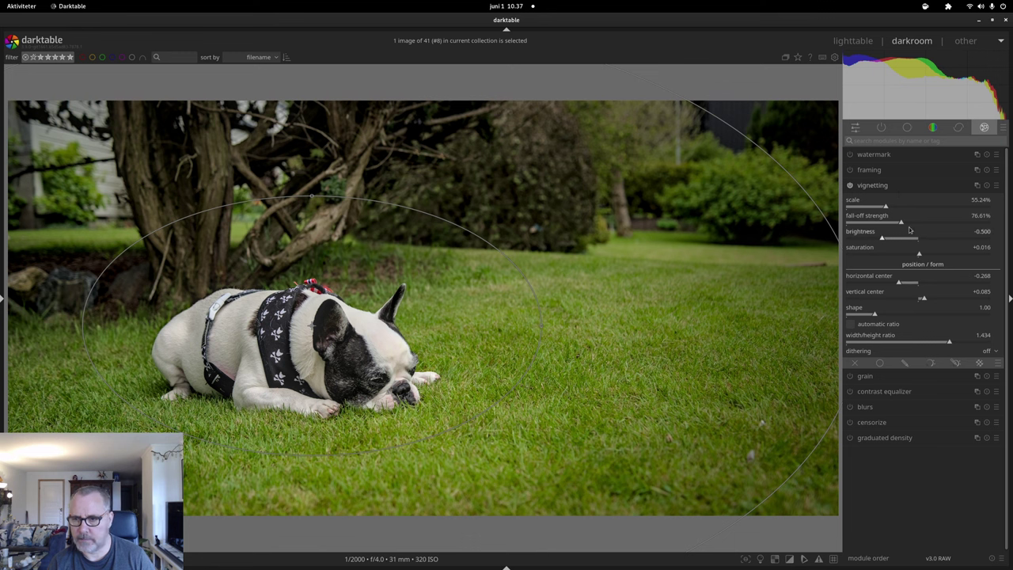
left_click(893, 186)
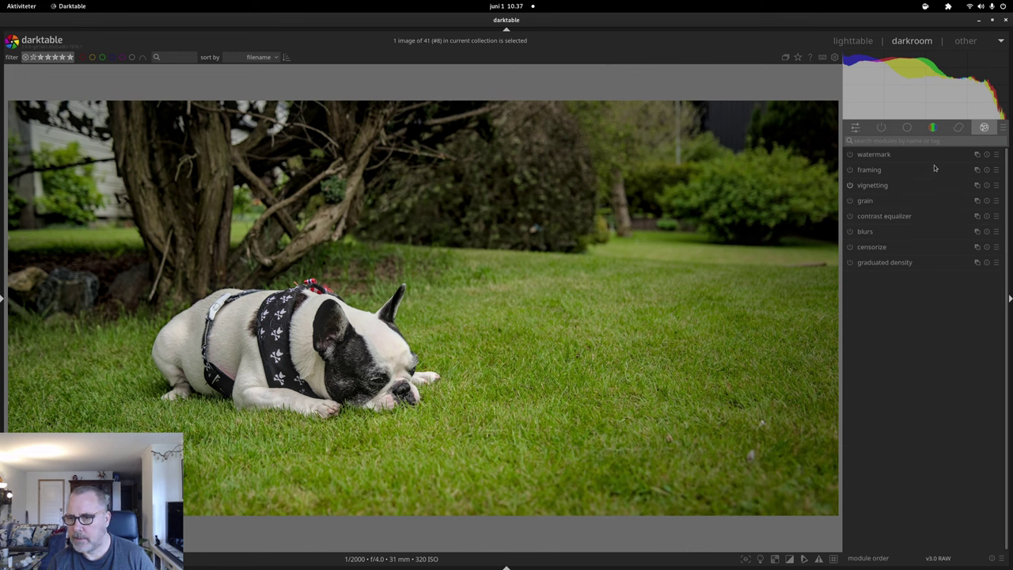
left_click(907, 127)
left_click(874, 171)
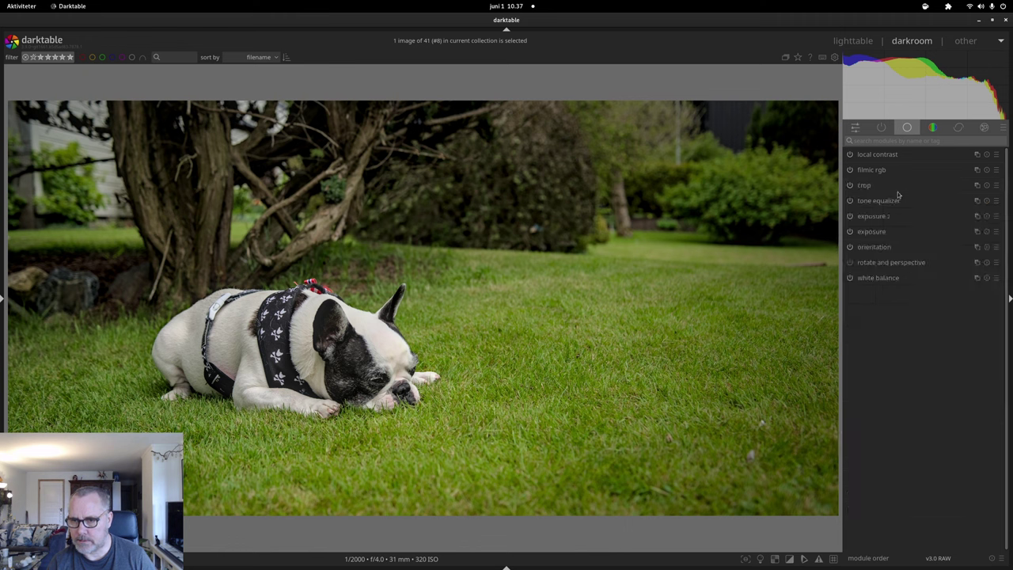
Lower the exposure of the dog's bright fur tones with the tone equalizer, and check the lawn using the clipping indication.
left_click(877, 203)
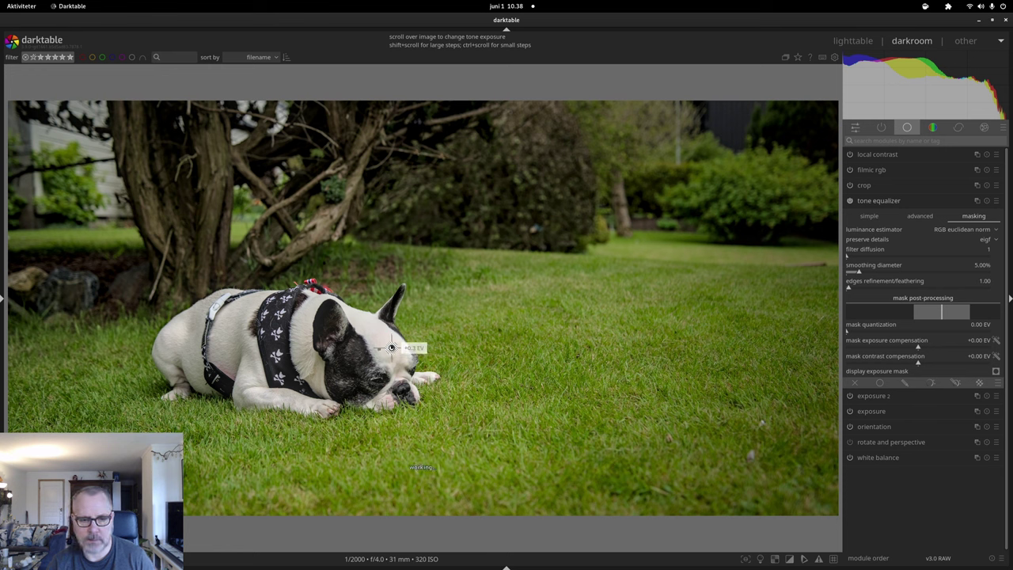
scroll(400, 350, "down", 1)
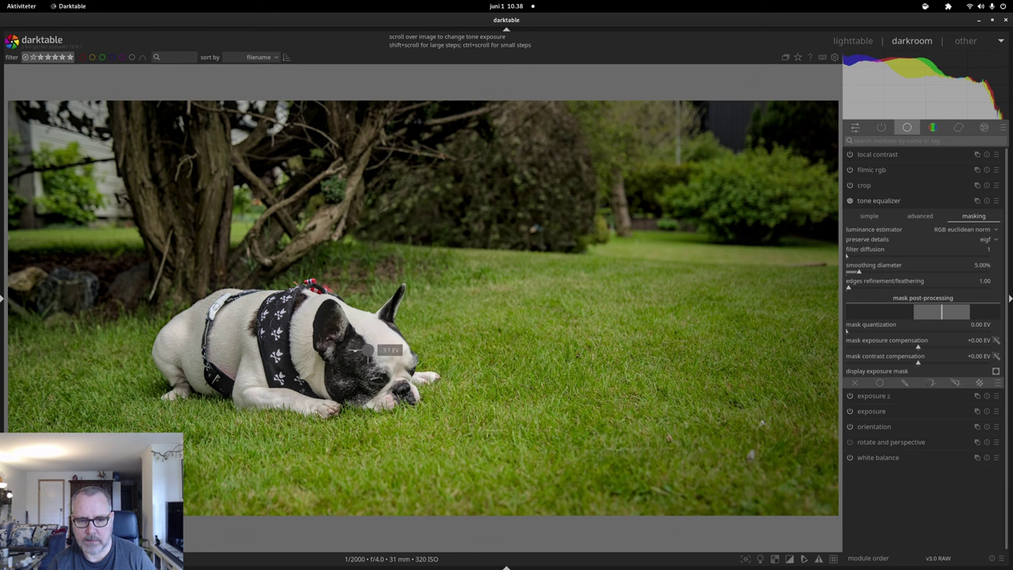
scroll(392, 345, "down", 1)
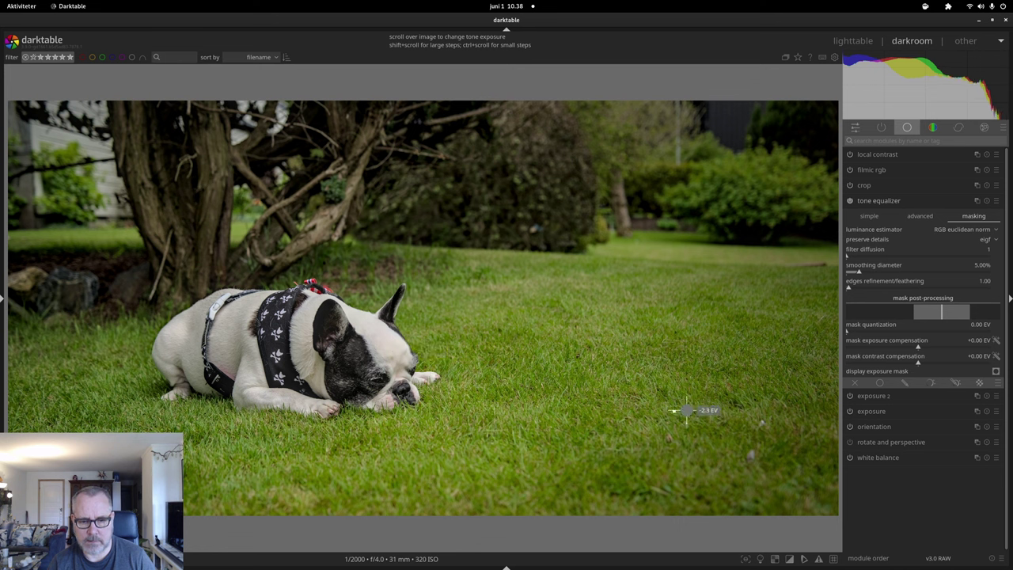
left_click(790, 560)
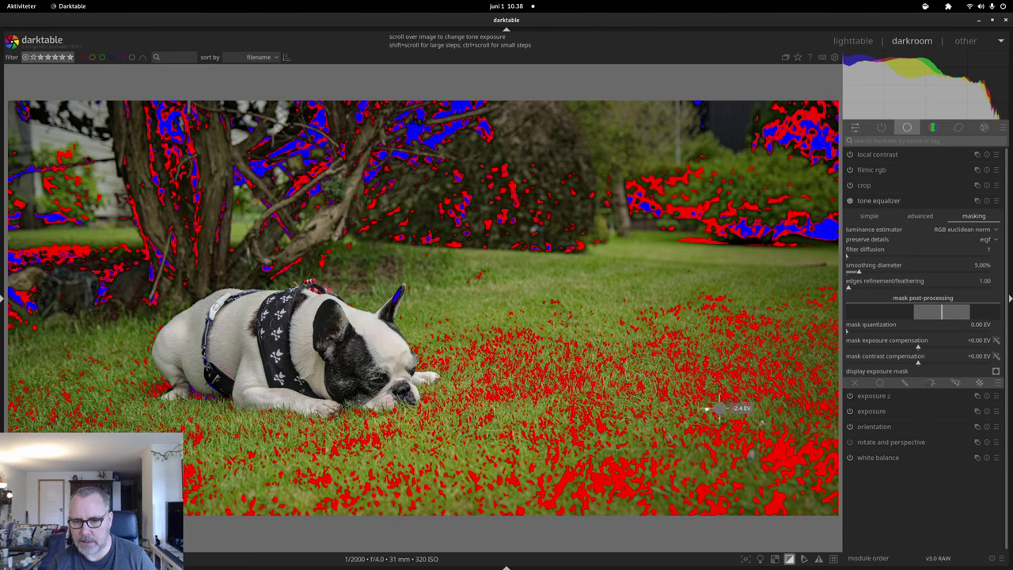
scroll(784, 455, "up", 1)
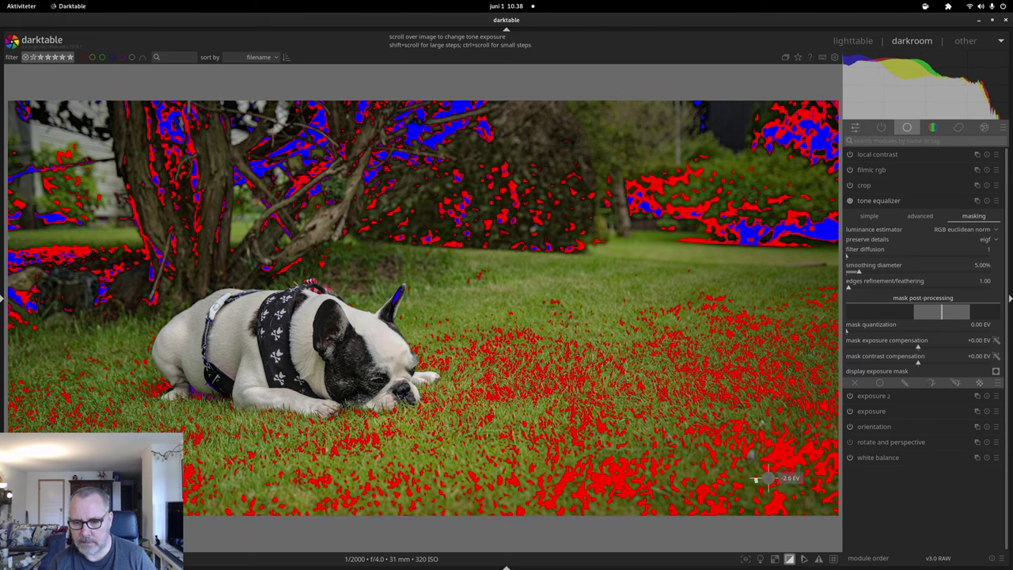
scroll(768, 489, "up", 1)
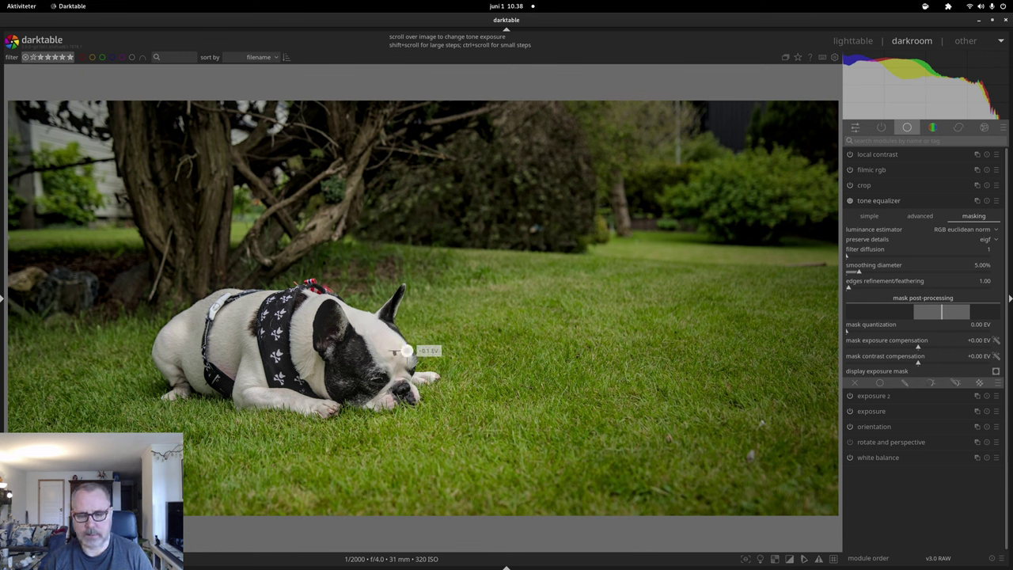
Set the color balance rgb brilliance to +86.76% for shadows and -35.39% for highlights, and check the clipping indication.
left_click(934, 128)
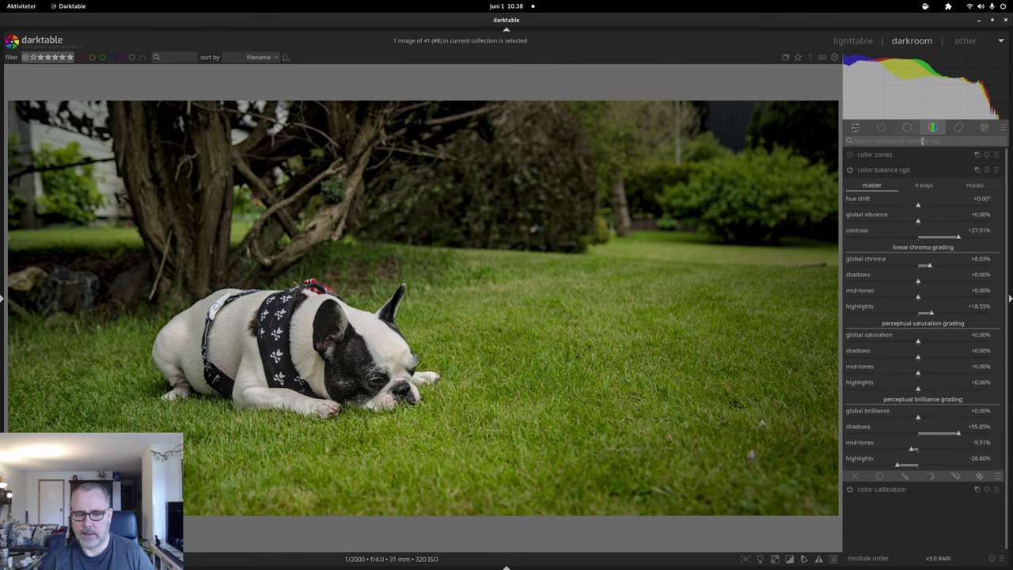
left_click(967, 434)
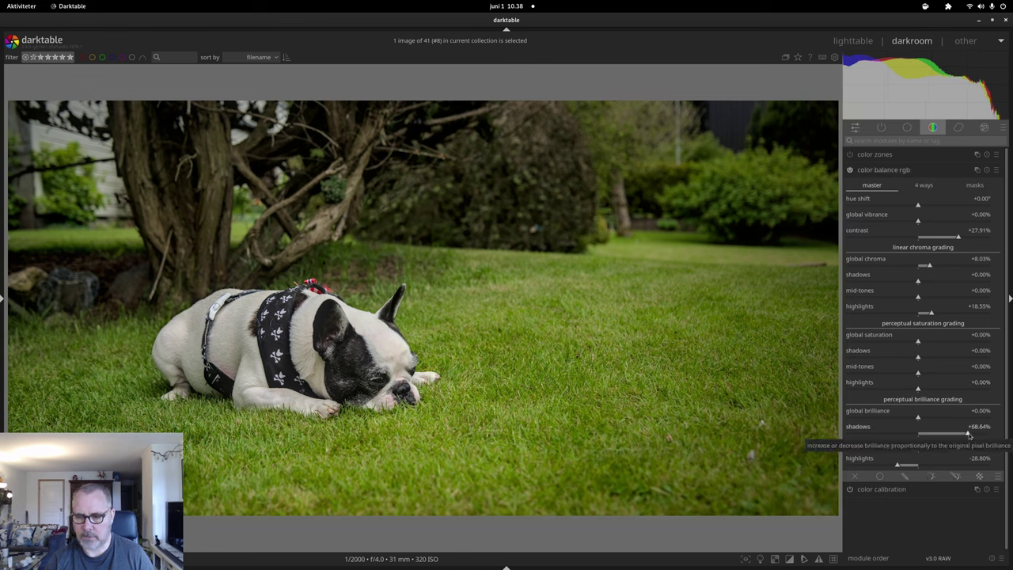
left_click_drag(969, 435, 982, 436)
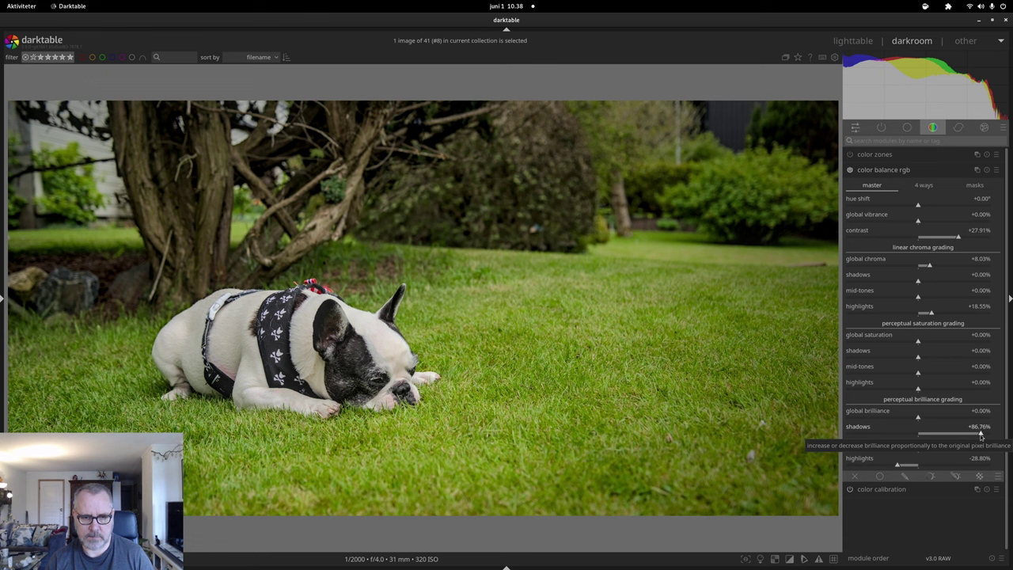
left_click_drag(897, 466, 893, 467)
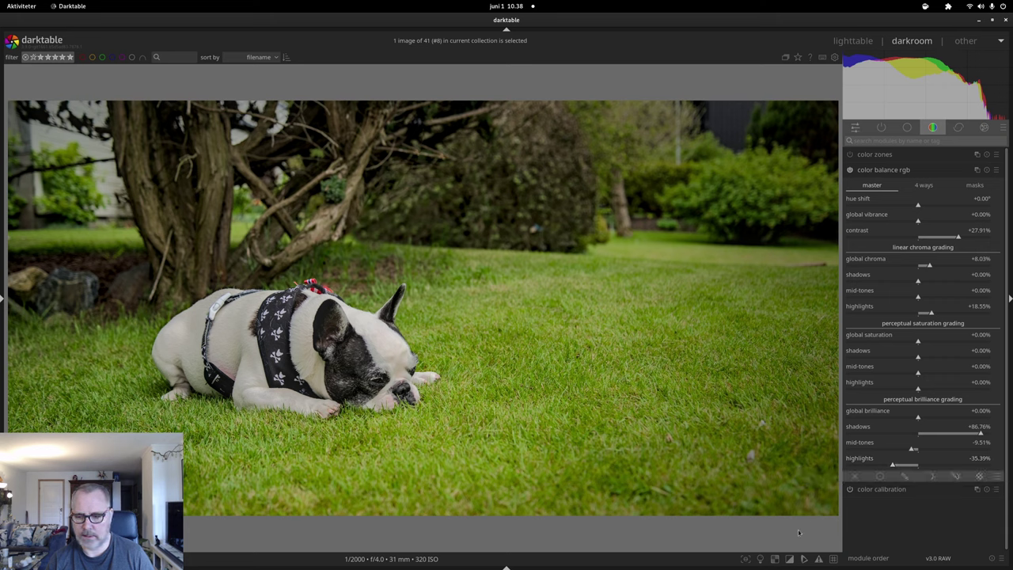
left_click(790, 559)
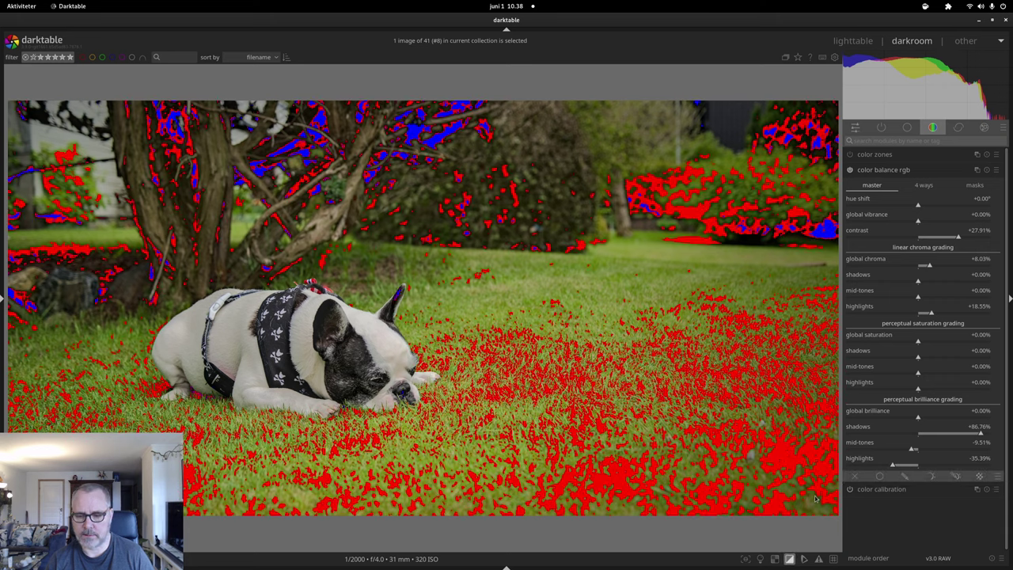
left_click(789, 559)
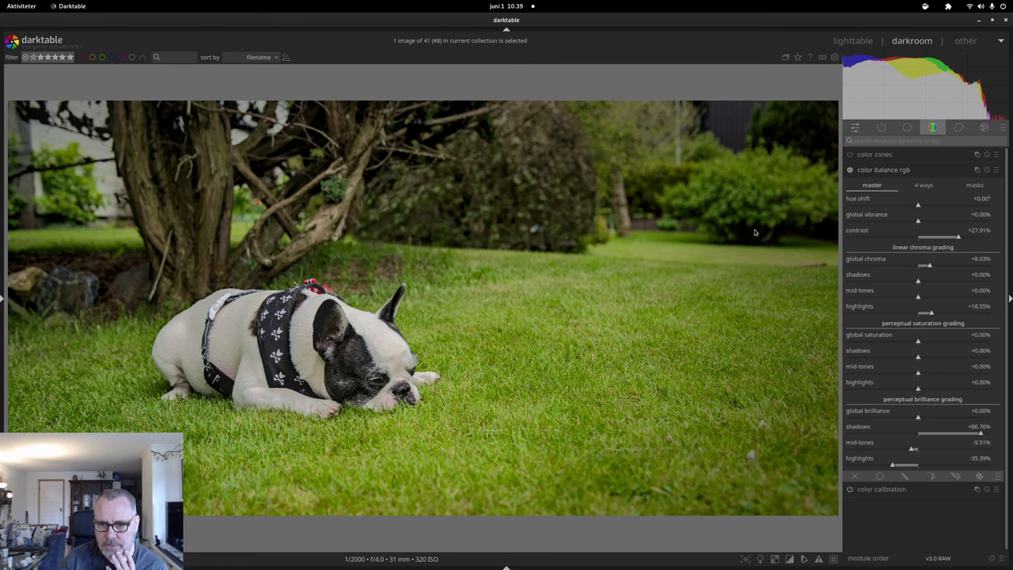
In the tone equalizer, brighten the shadows under the shrub to +0.22 EV at -5 EV, and darken the dog's white fur to -0.74 EV at +0 EV.
left_click(907, 127)
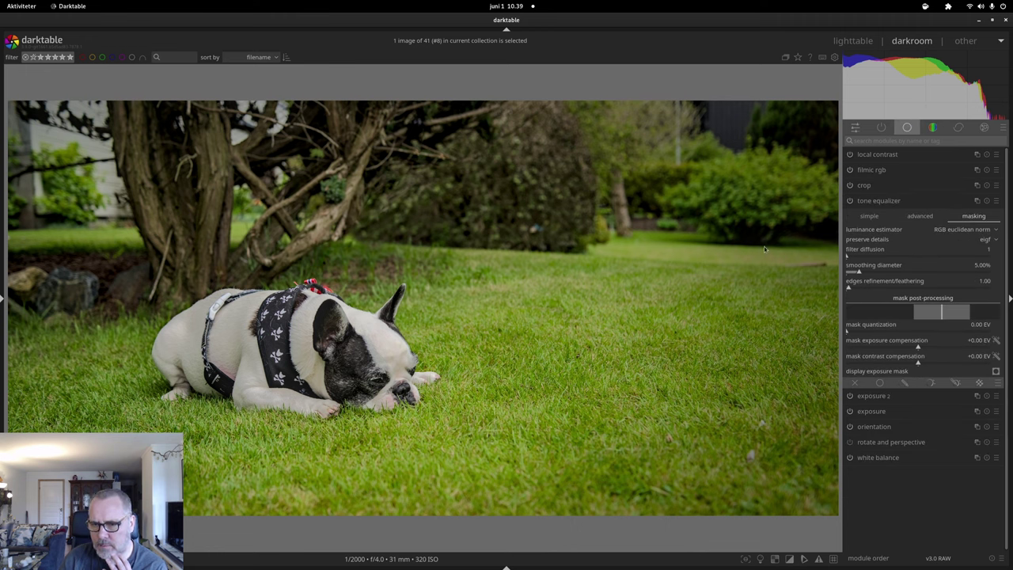
left_click(869, 216)
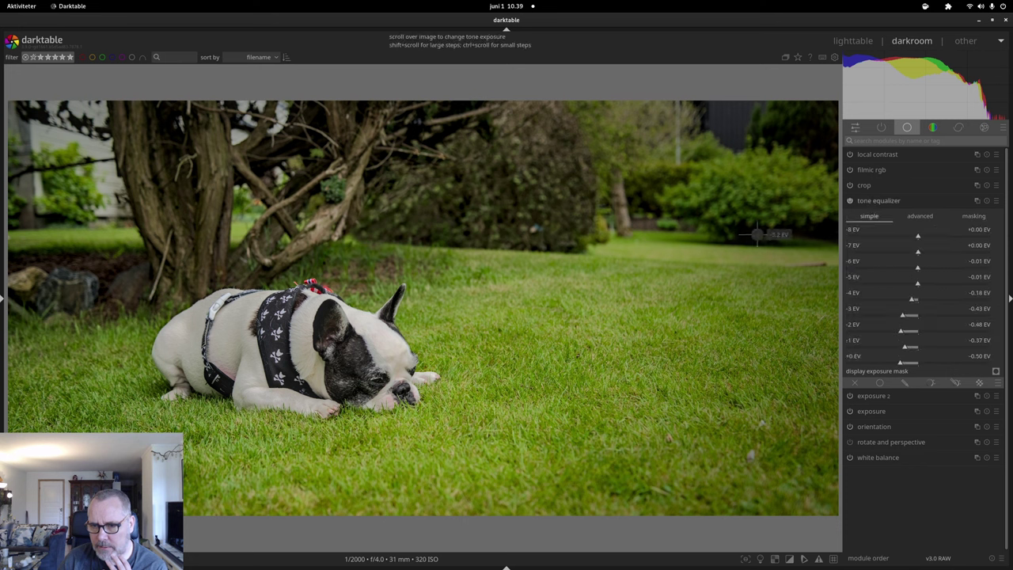
scroll(753, 235, "up", 2)
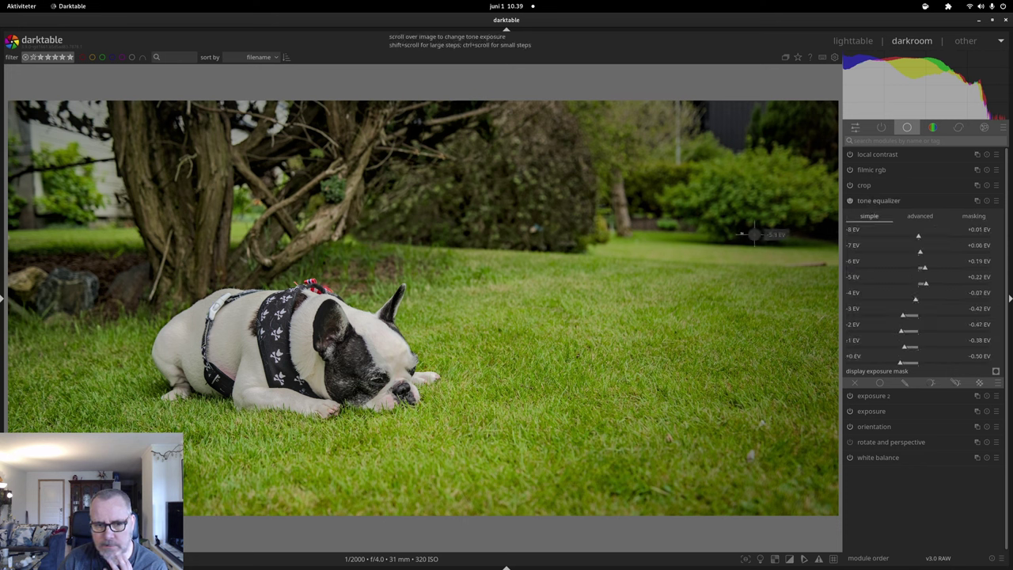
scroll(754, 234, "up", 2)
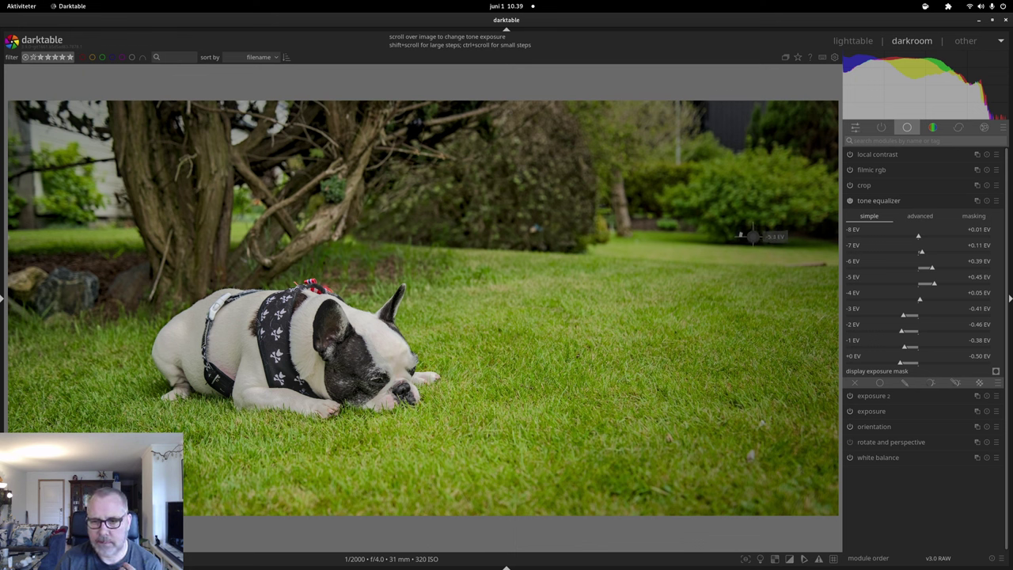
scroll(753, 236, "down", 2)
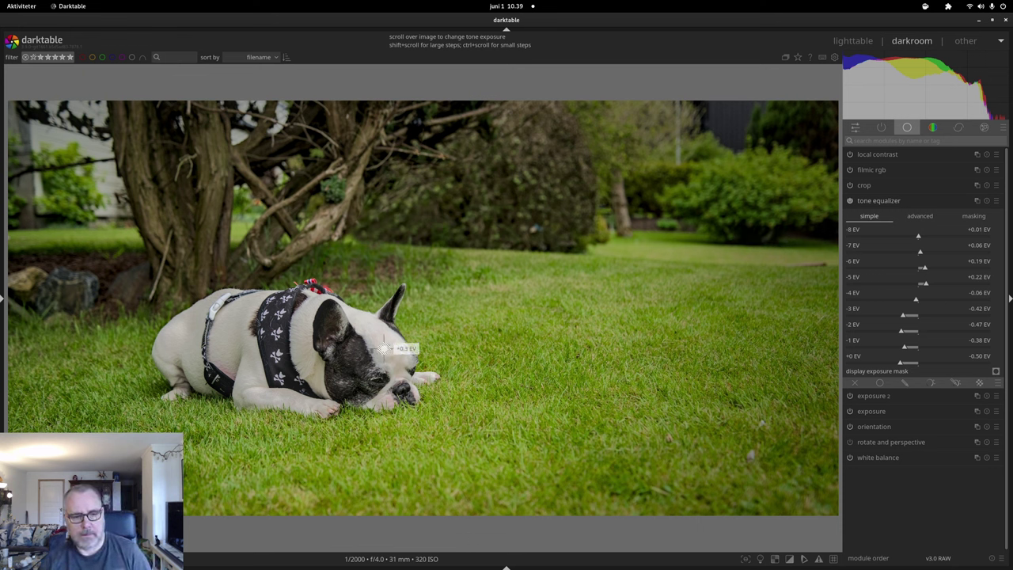
scroll(400, 348, "down", 2)
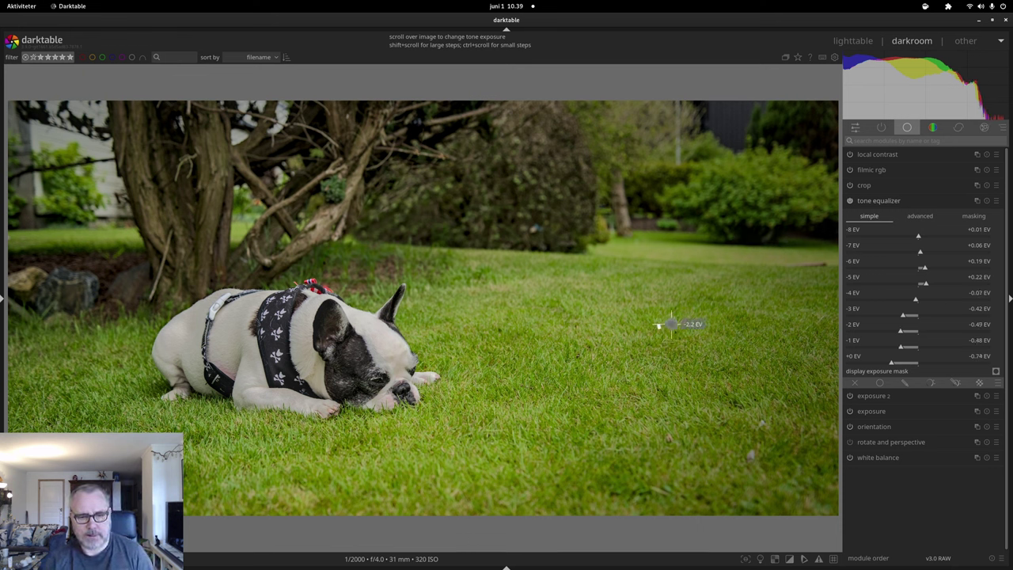
Open the retouch module to review the shapes placed on the tree, hedge and background.
left_click(958, 127)
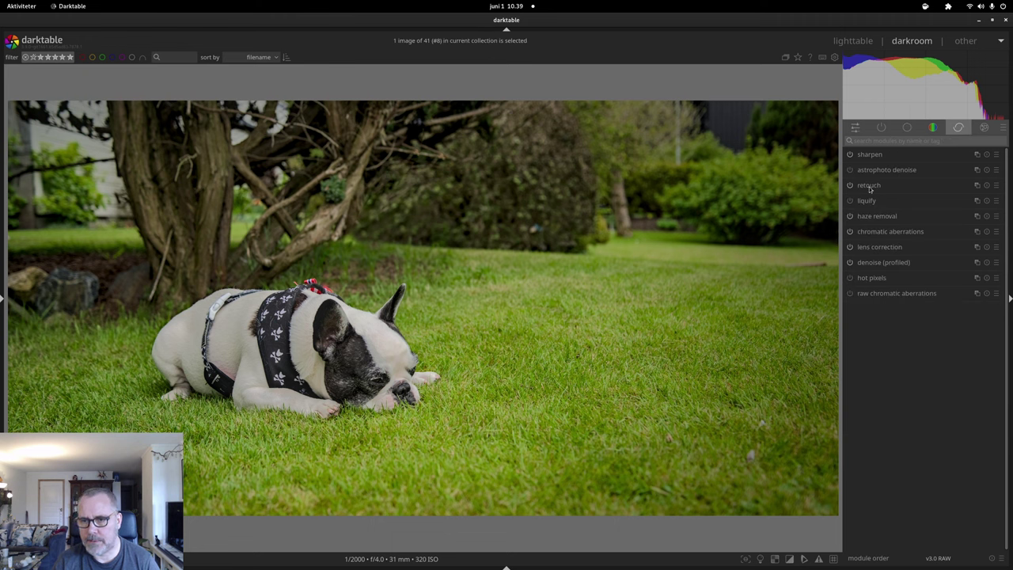
left_click(869, 185)
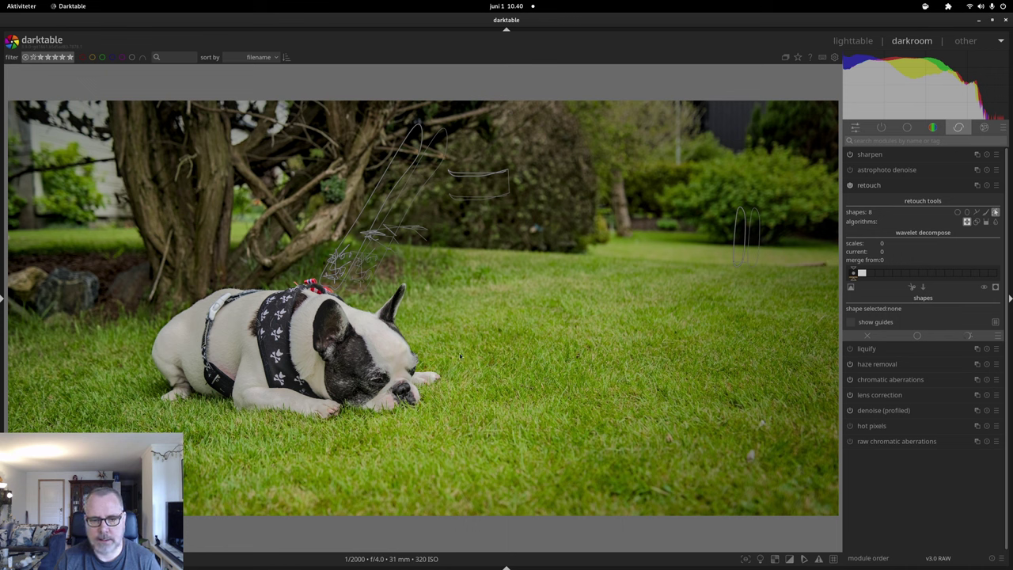
In color balance rgb, set global vibrance to +18.18%, contrast to +17.39% and highlights brilliance to -26.11%.
left_click(931, 130)
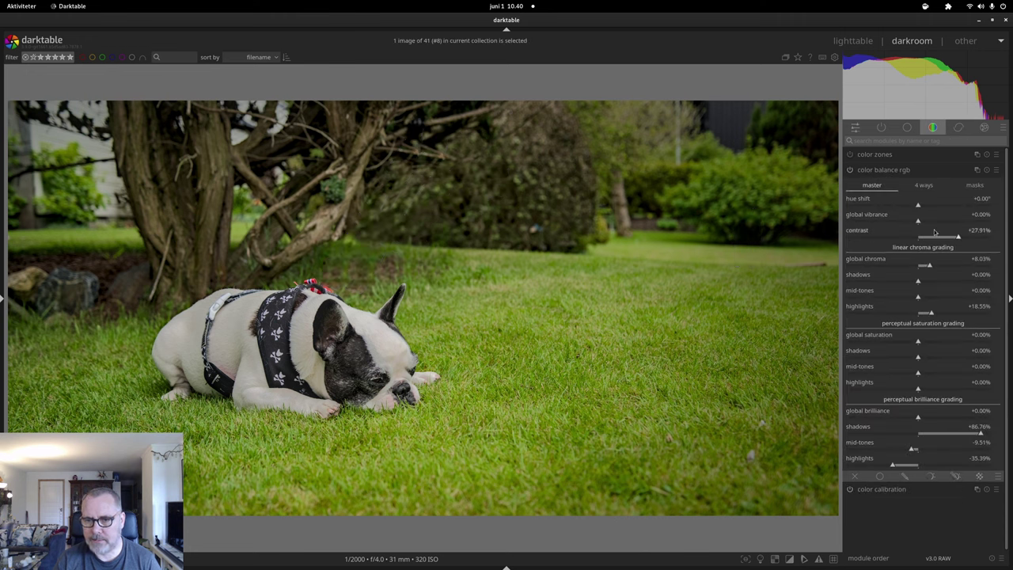
left_click(944, 219)
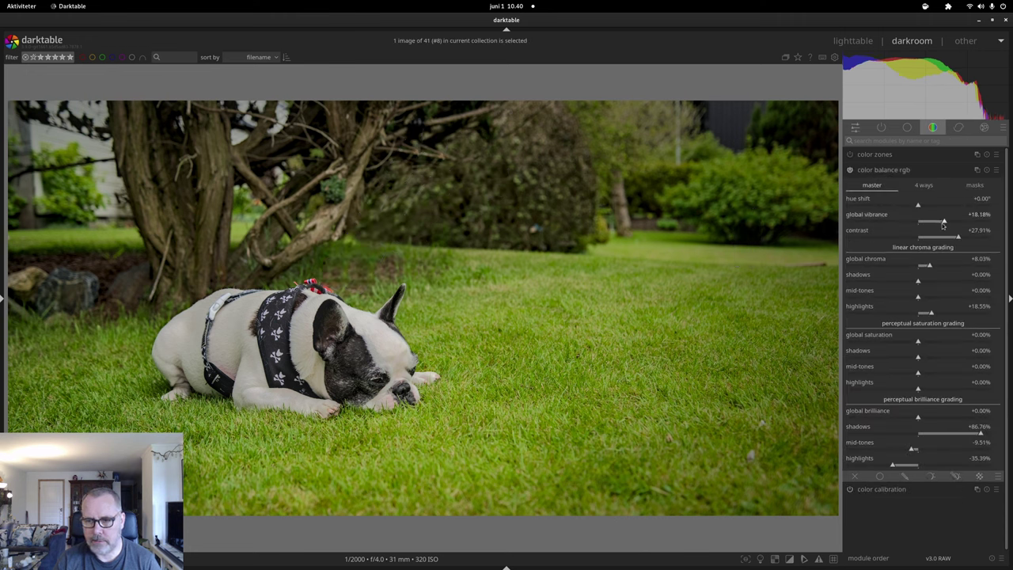
left_click(945, 238)
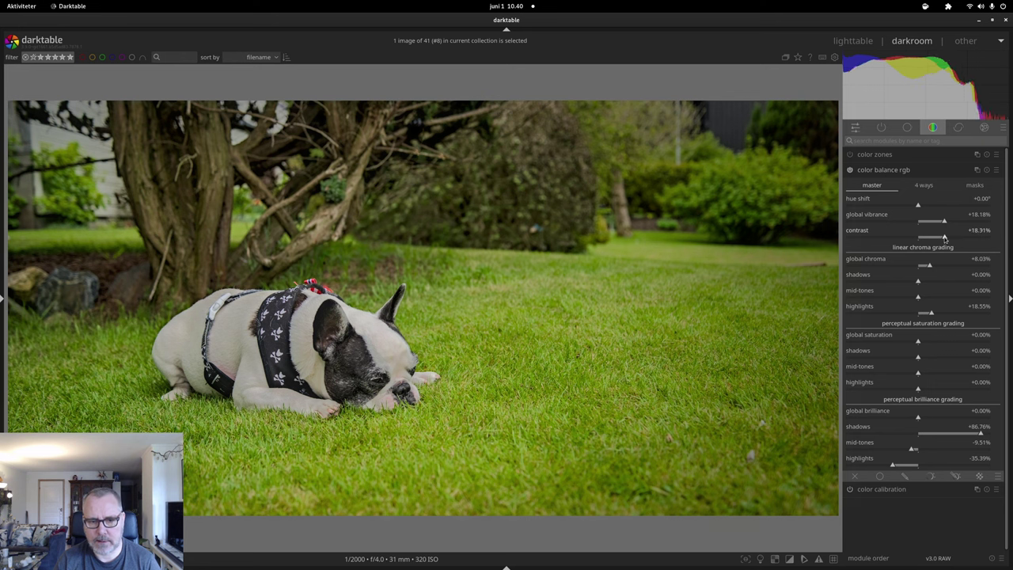
left_click(944, 238)
left_click(943, 238)
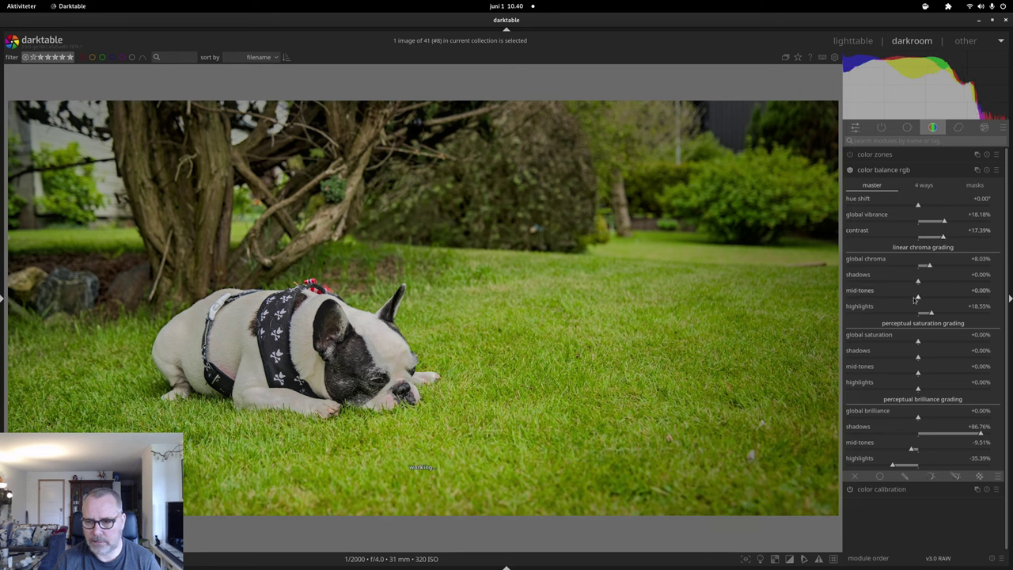
left_click(897, 467)
left_click(898, 467)
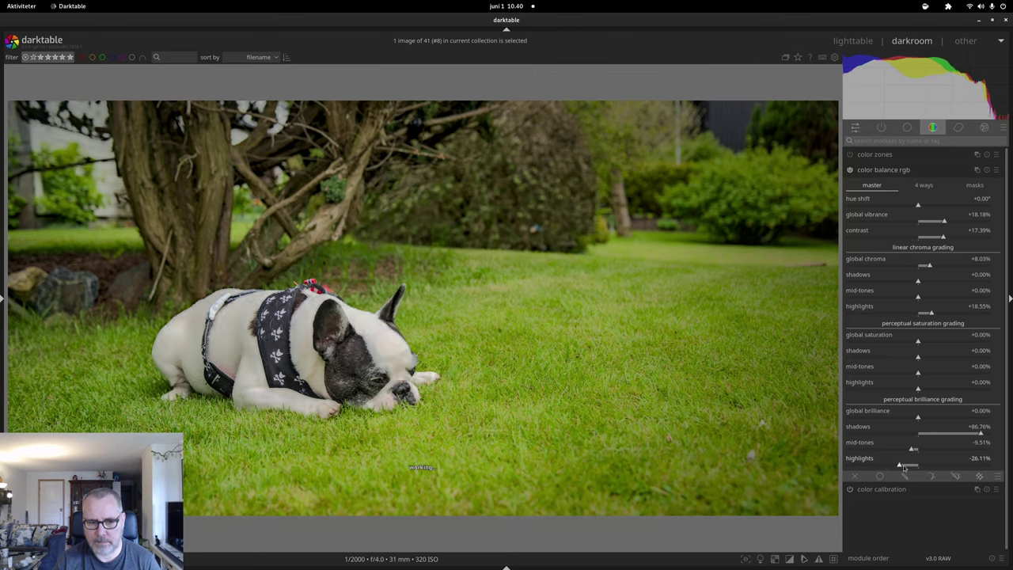